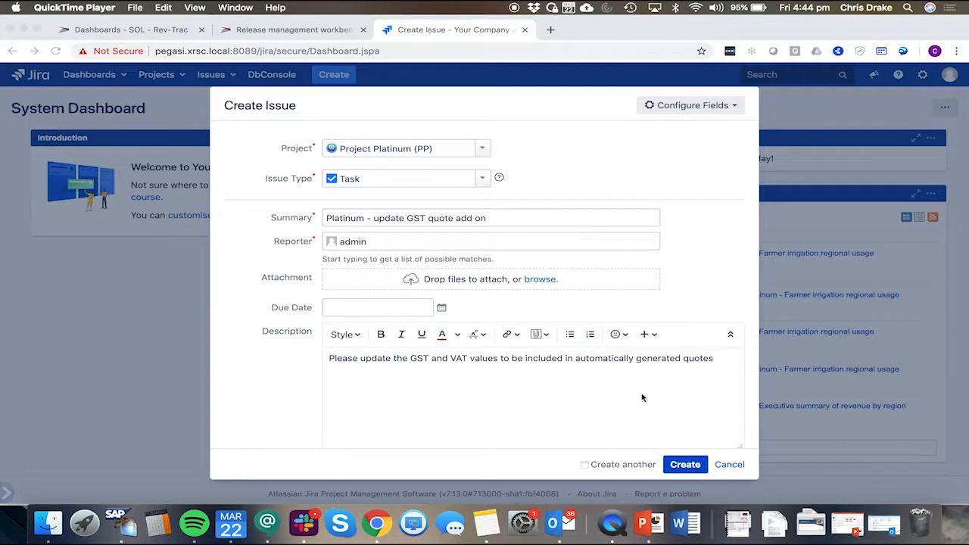
Step: Create the Platinum GST quote task in Jira and move it to In Progress through the workflow
{"action": "left_click", "coordinate": [685, 464]}
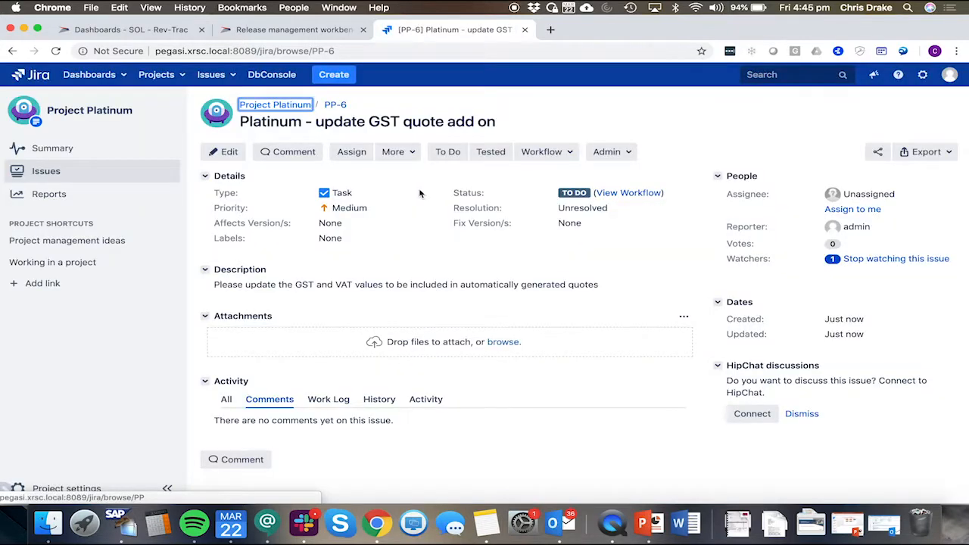
{"action": "left_click", "coordinate": [558, 151]}
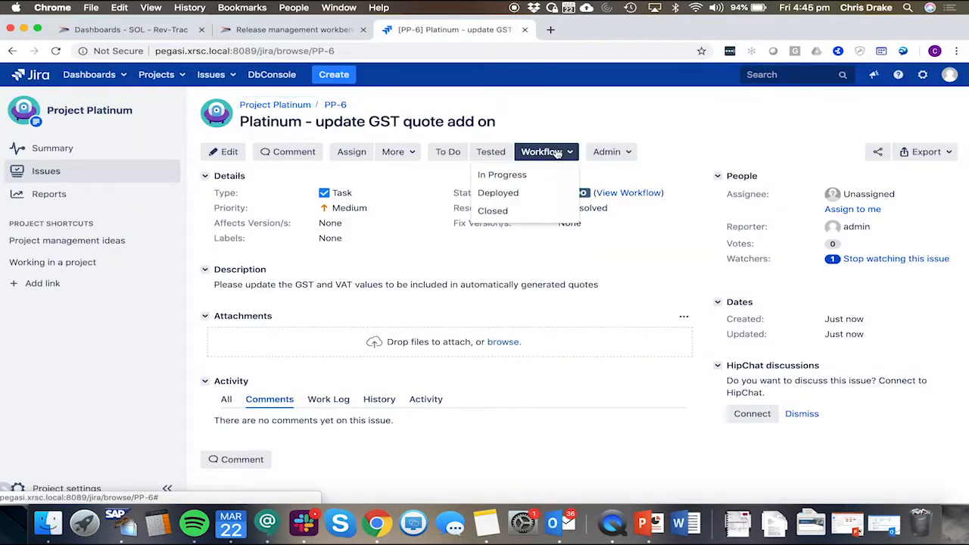
{"action": "left_click", "coordinate": [496, 178]}
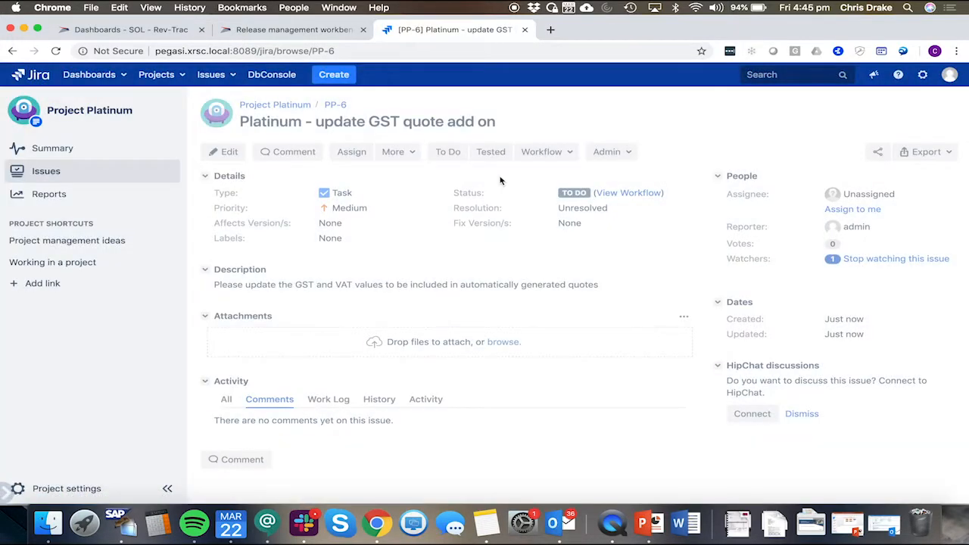
{"action": "left_click", "coordinate": [56, 52]}
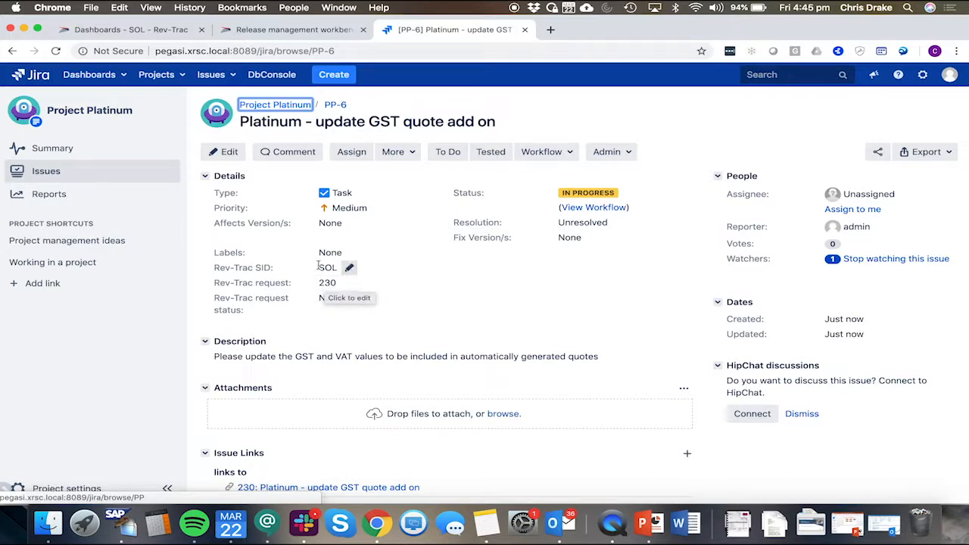
Step: Switch to Rev-Trac, open request 230, and review its title and JIRA issue description
{"action": "left_click", "coordinate": [192, 27]}
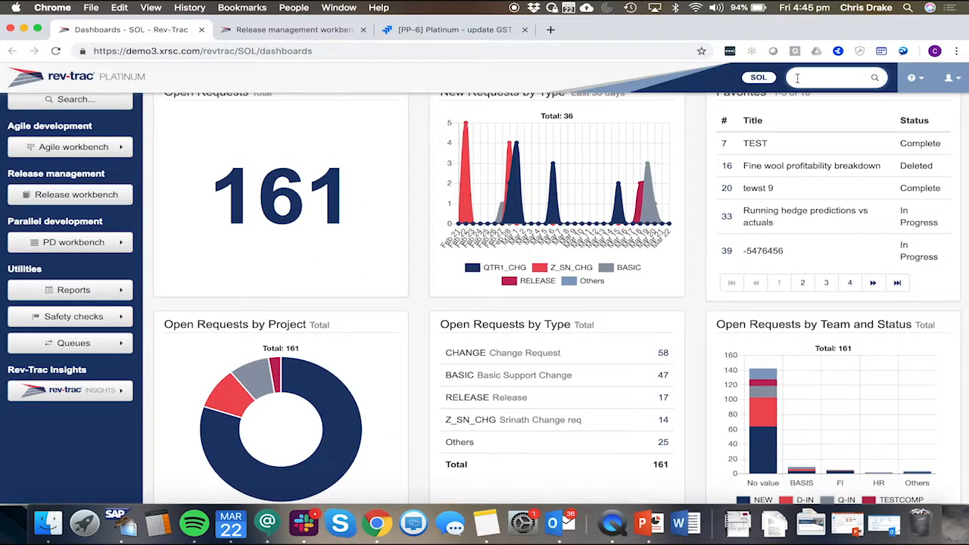
{"action": "type", "text": "230"}
{"action": "key", "text": "Return"}
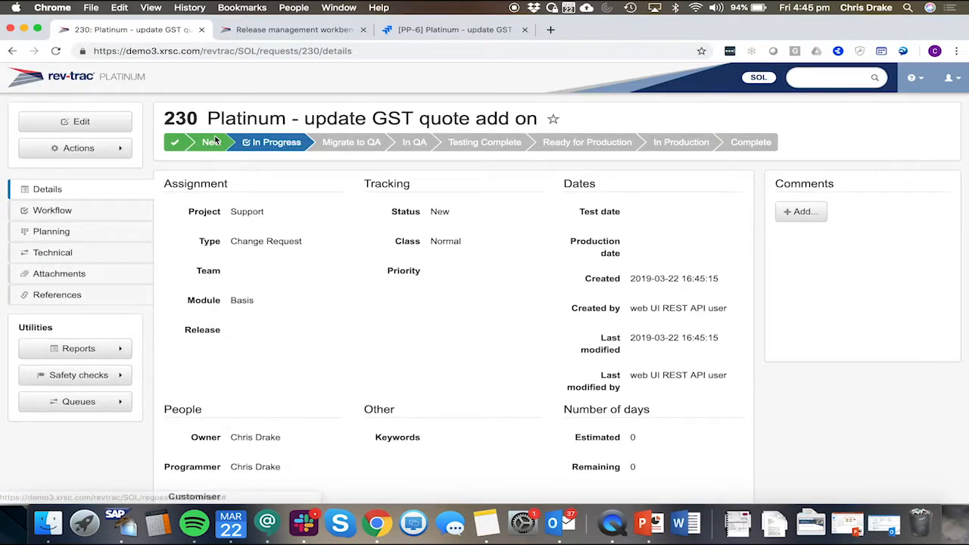
{"action": "left_click_drag", "start_coordinate": [206, 118], "coordinate": [524, 118]}
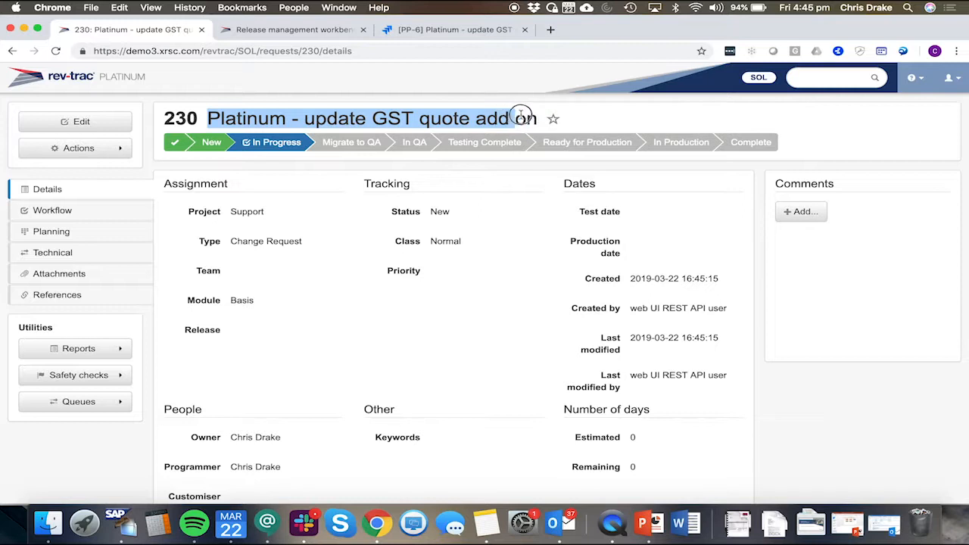
{"action": "left_click", "coordinate": [521, 116]}
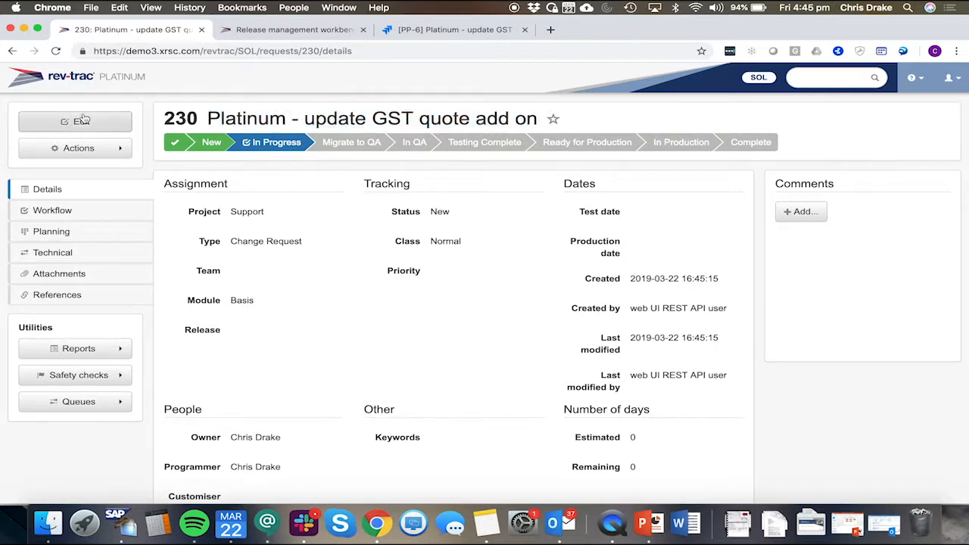
{"action": "scroll", "coordinate": [303, 348], "scroll_direction": "down", "scroll_amount": 5}
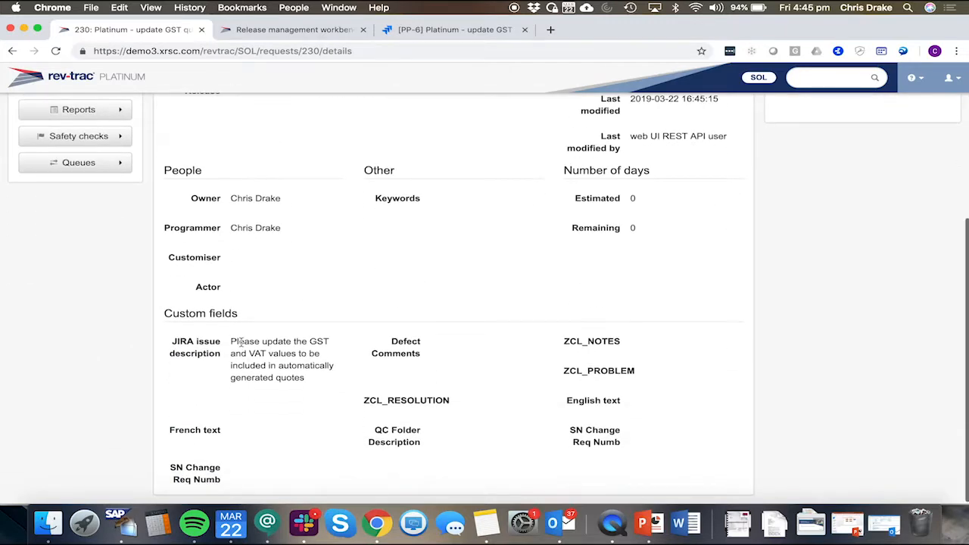
{"action": "left_click_drag", "start_coordinate": [229, 342], "coordinate": [307, 388]}
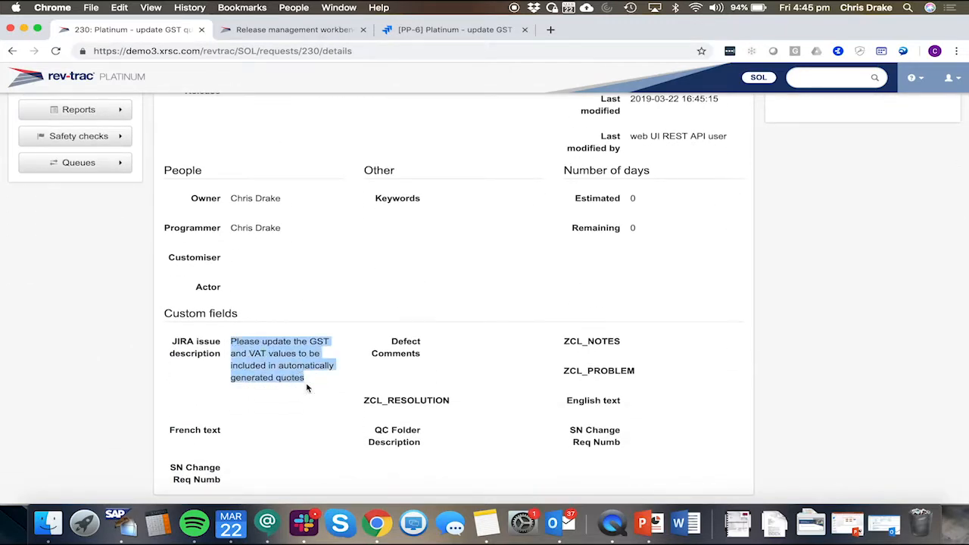
{"action": "double_click", "coordinate": [258, 353]}
{"action": "double_click", "coordinate": [319, 342]}
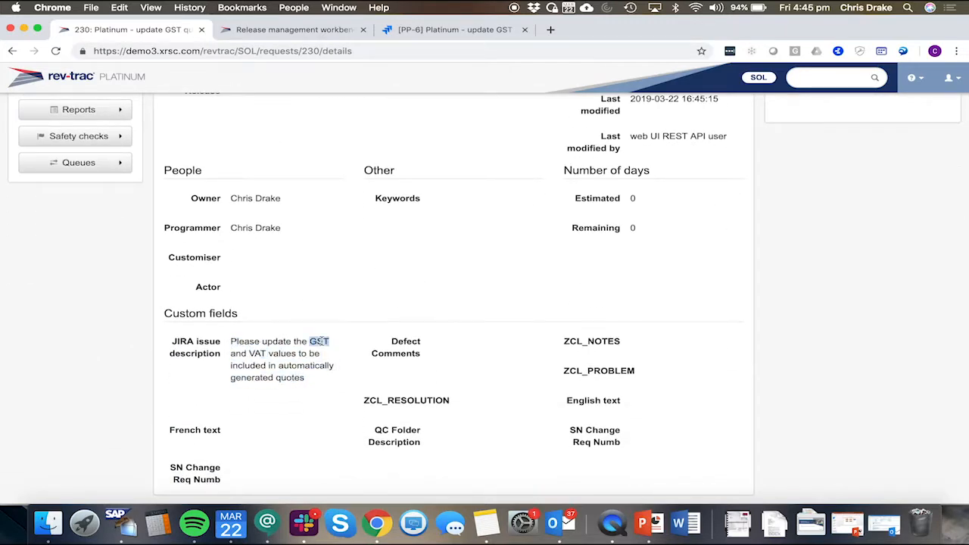
{"action": "scroll", "coordinate": [262, 353], "scroll_direction": "up", "scroll_amount": 5}
Step: Edit request 230's title to insert '& VAT' after GST and save it
{"action": "left_click", "coordinate": [85, 126]}
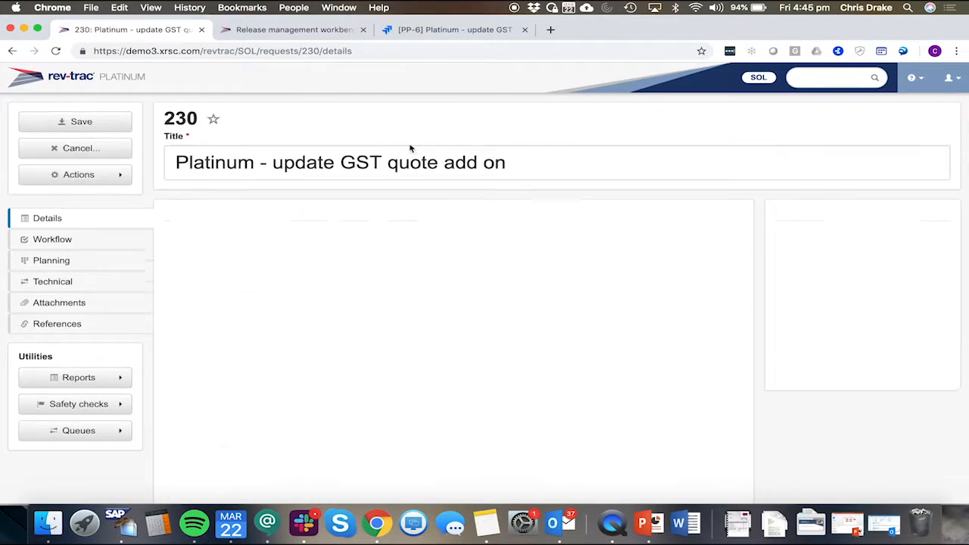
{"action": "left_click", "coordinate": [389, 164]}
{"action": "type", "text": "& VAT"}
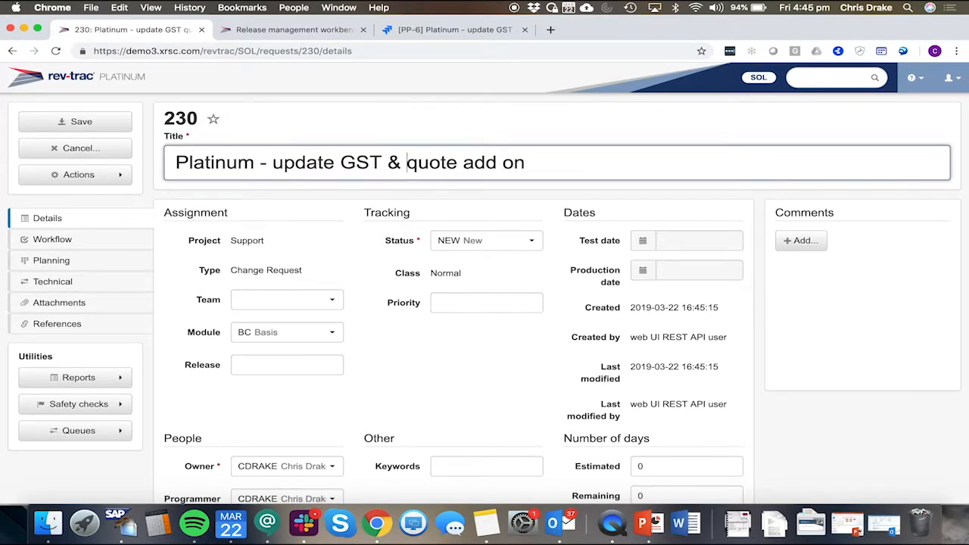
{"action": "left_click", "coordinate": [127, 118]}
Step: Reload Jira issue PP-6 to check its title, then return to the Rev-Trac request
{"action": "left_click", "coordinate": [437, 31]}
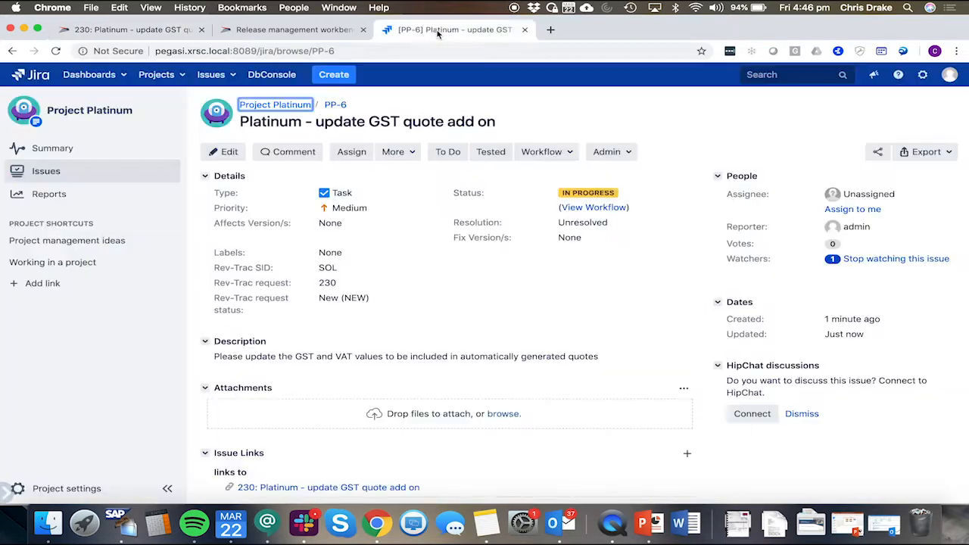
{"action": "left_click", "coordinate": [56, 50]}
{"action": "left_click", "coordinate": [141, 32]}
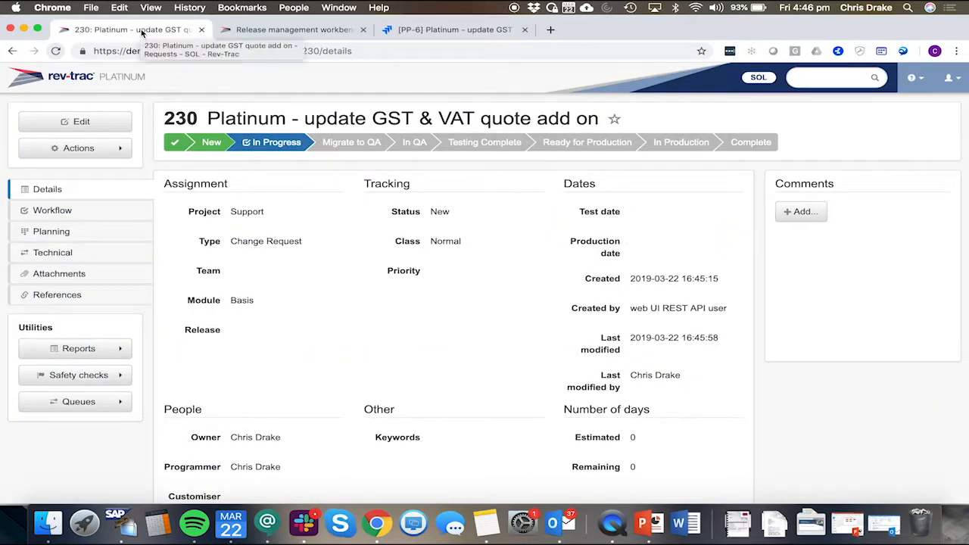
Step: Switch to SAP GUI and save the PLATINUM GST VAT table entry
{"action": "left_click", "coordinate": [120, 518]}
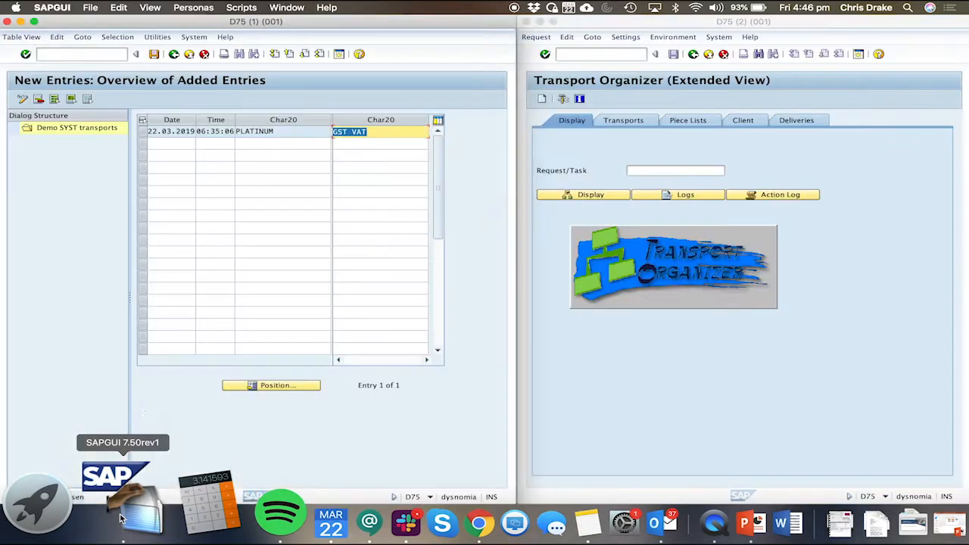
{"action": "left_click", "coordinate": [382, 131]}
{"action": "left_click", "coordinate": [154, 54]}
Step: Generate a workbench transport from Rev-Trac request 230, continuing past the automatic status change
{"action": "left_click", "coordinate": [274, 134]}
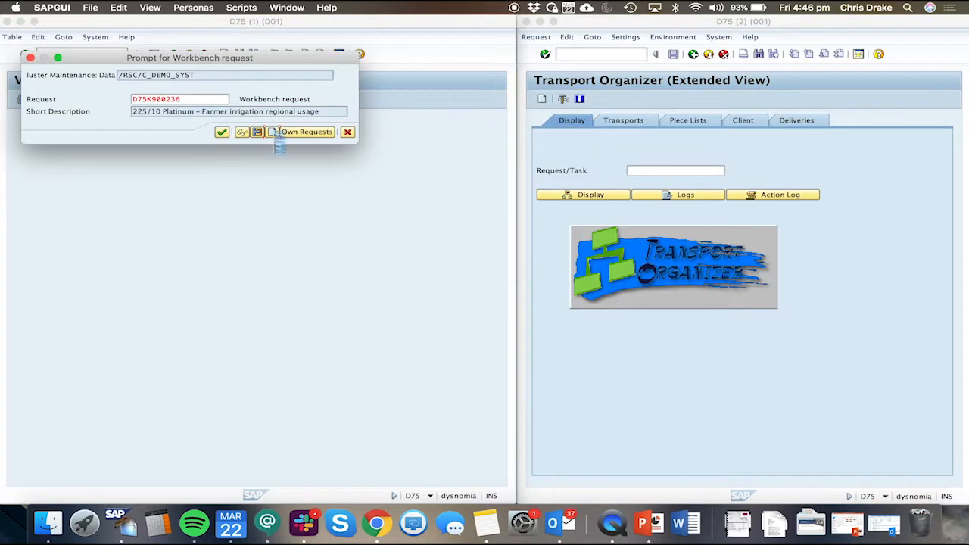
{"action": "type", "text": "30"}
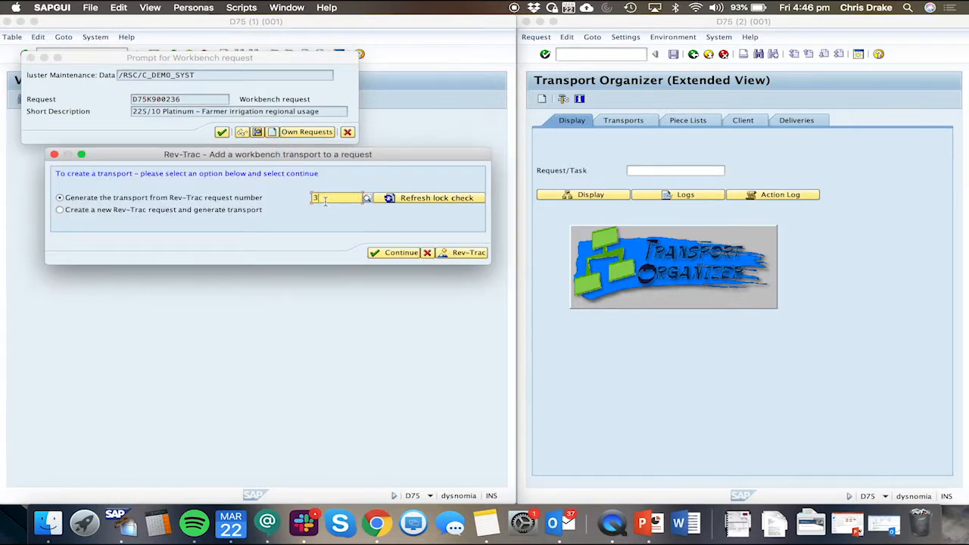
{"action": "left_click", "coordinate": [395, 253]}
{"action": "left_click", "coordinate": [323, 135]}
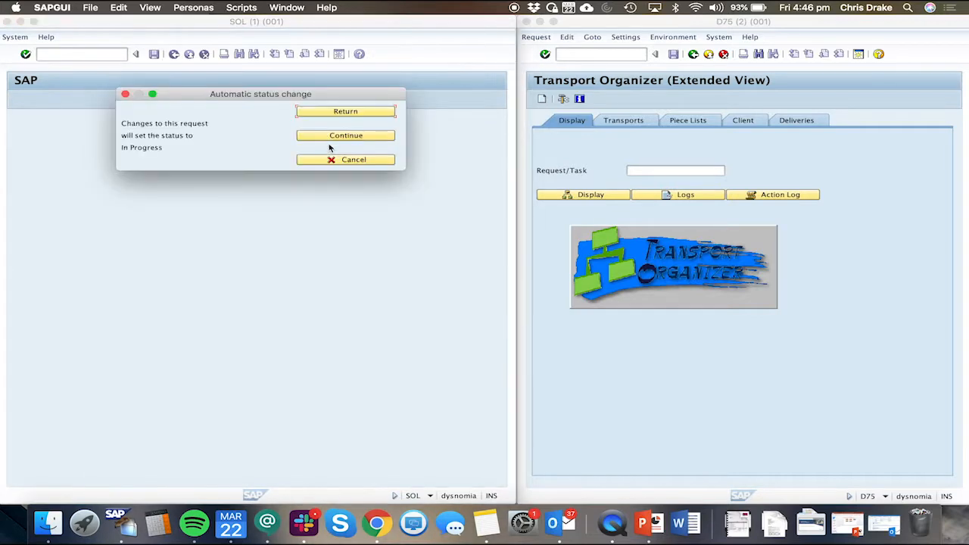
{"action": "left_click", "coordinate": [323, 136]}
{"action": "left_click", "coordinate": [220, 131]}
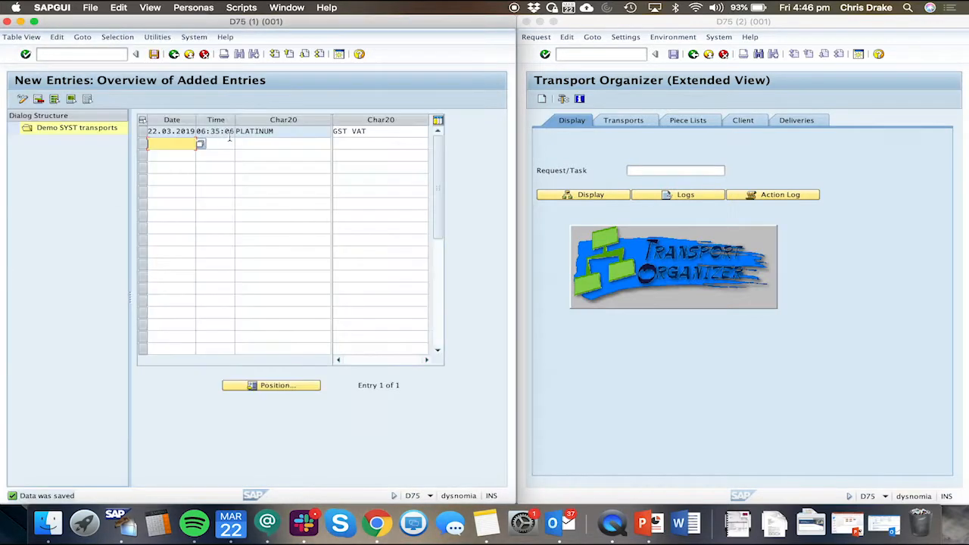
Step: Reload request 230 in Rev-Trac and inspect its Technical tab with the components expanded
{"action": "key", "text": "super+Tab"}
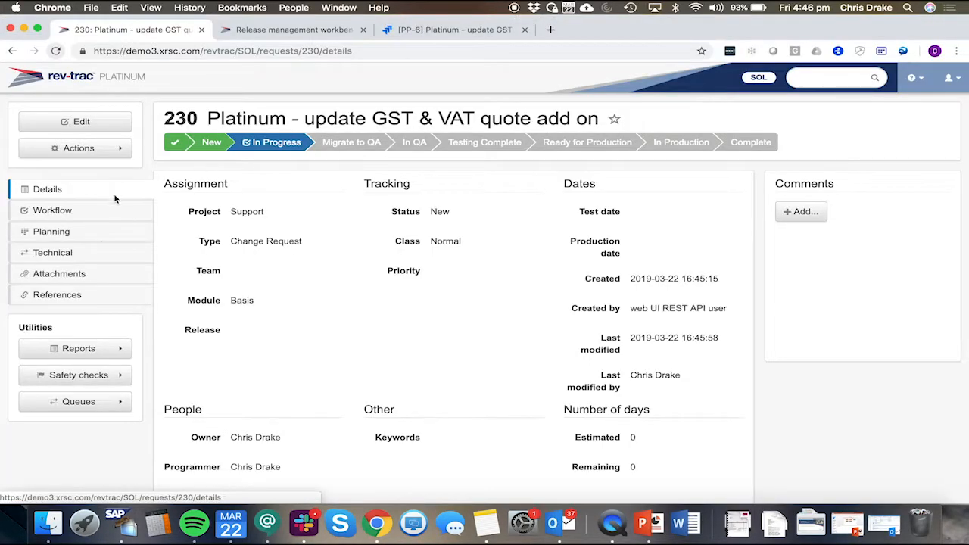
{"action": "left_click", "coordinate": [56, 53]}
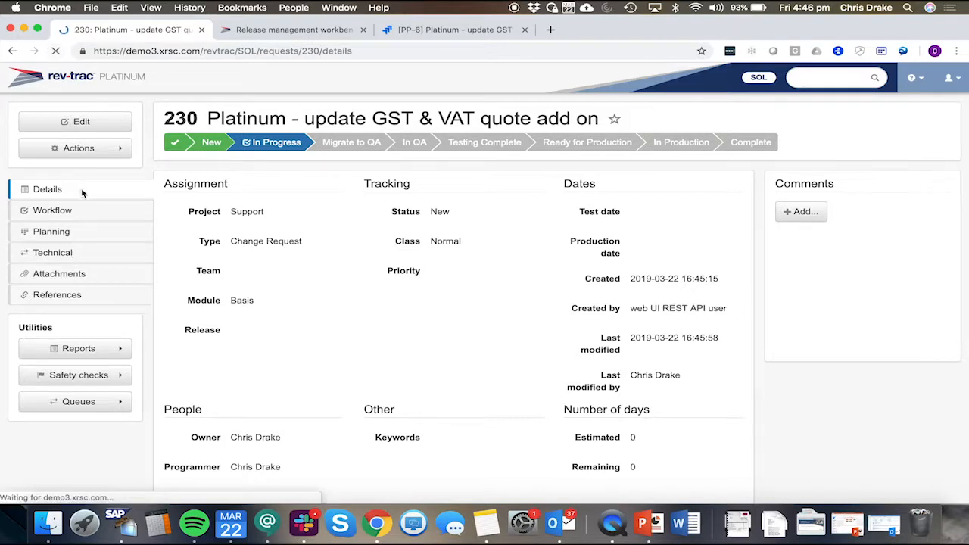
{"action": "left_click", "coordinate": [65, 258]}
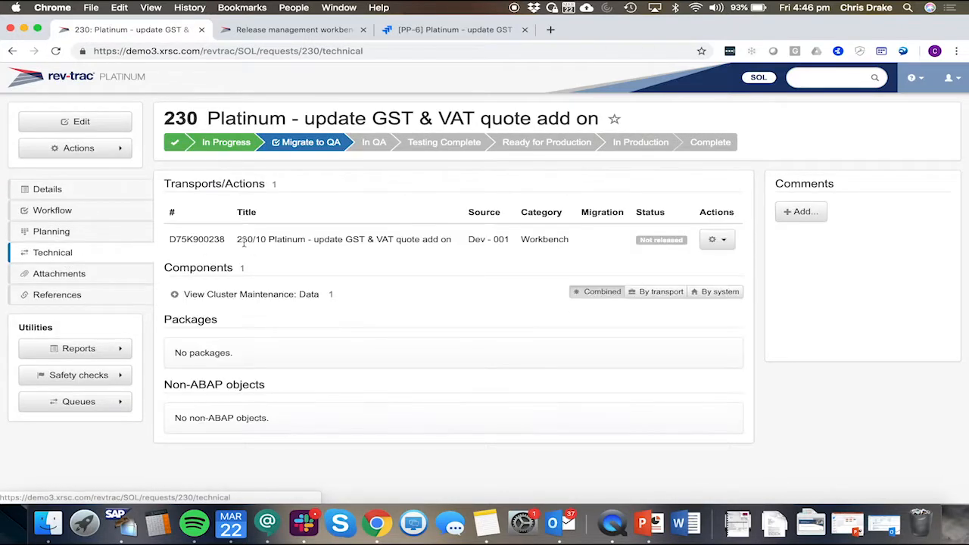
{"action": "left_click", "coordinate": [175, 296]}
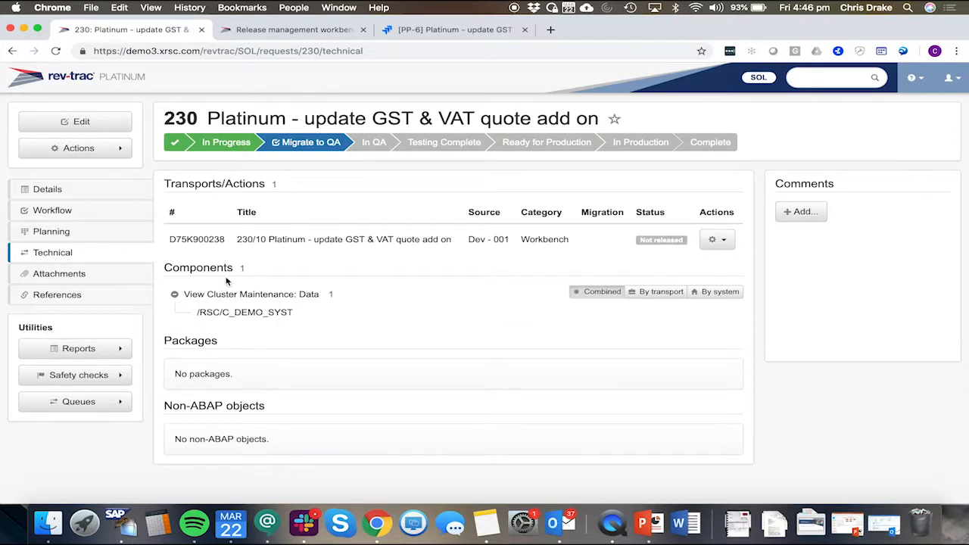
Step: Copy the transport number D75K900238
{"action": "left_click_drag", "start_coordinate": [226, 240], "coordinate": [169, 239]}
{"action": "key", "text": "super+c"}
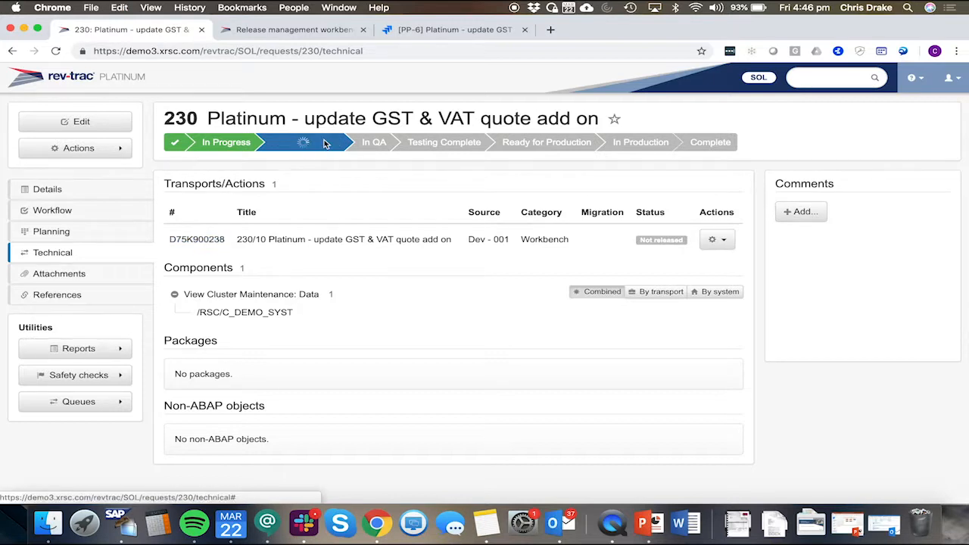
Step: Approve Migrate to QA for request 230, continuing past the pre-approval checks and entering the account password
{"action": "left_click", "coordinate": [322, 143]}
{"action": "left_click", "coordinate": [634, 286]}
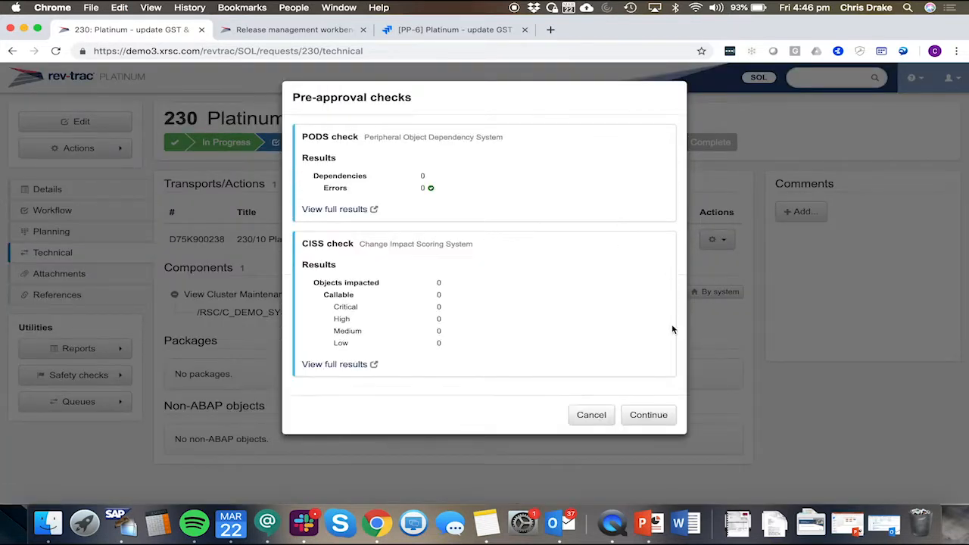
{"action": "left_click", "coordinate": [654, 423]}
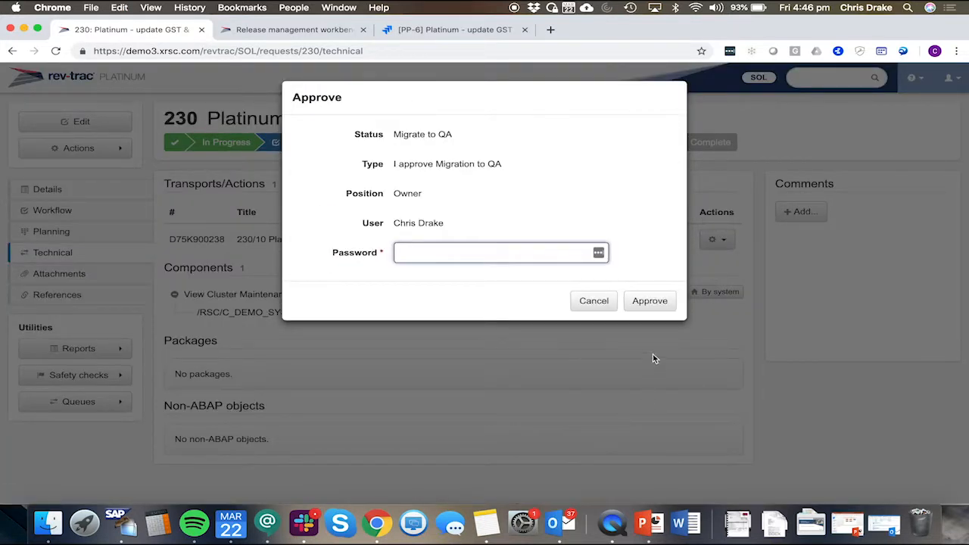
{"action": "type", "text": "••••••"}
{"action": "key", "text": "Return"}
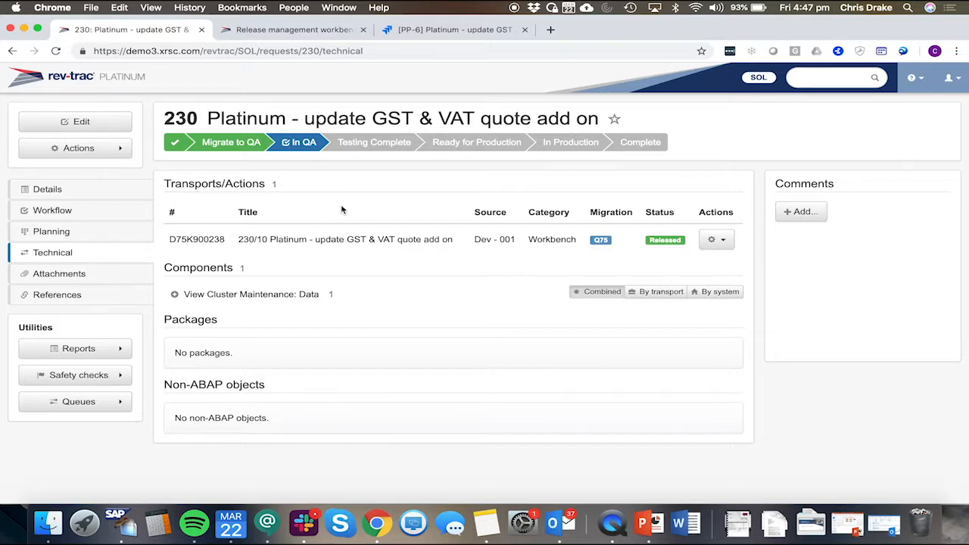
Step: Display and refresh the transport logs for D75K900238 in the Transport Organizer
{"action": "key", "text": "super+Tab"}
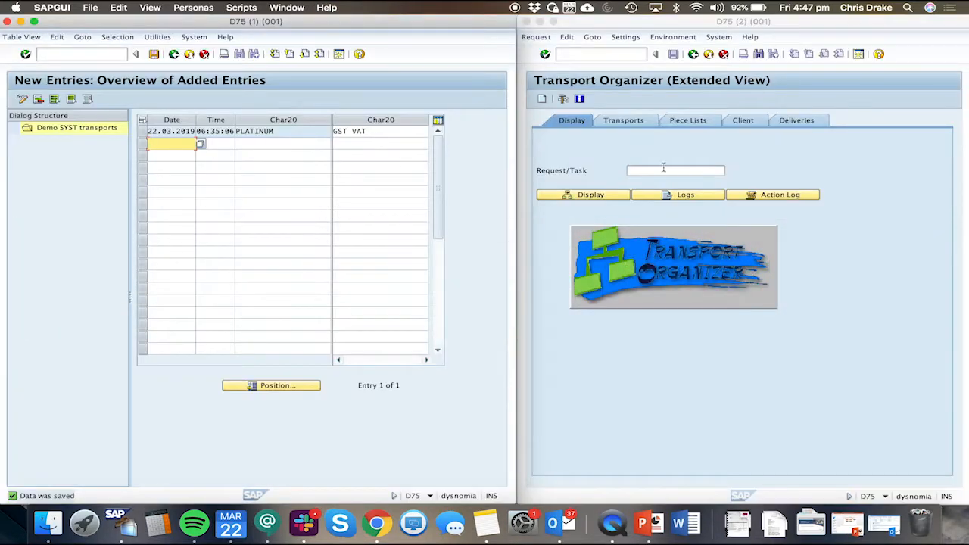
{"action": "left_click", "coordinate": [659, 168]}
{"action": "key", "text": "super+v"}
{"action": "left_click", "coordinate": [675, 196]}
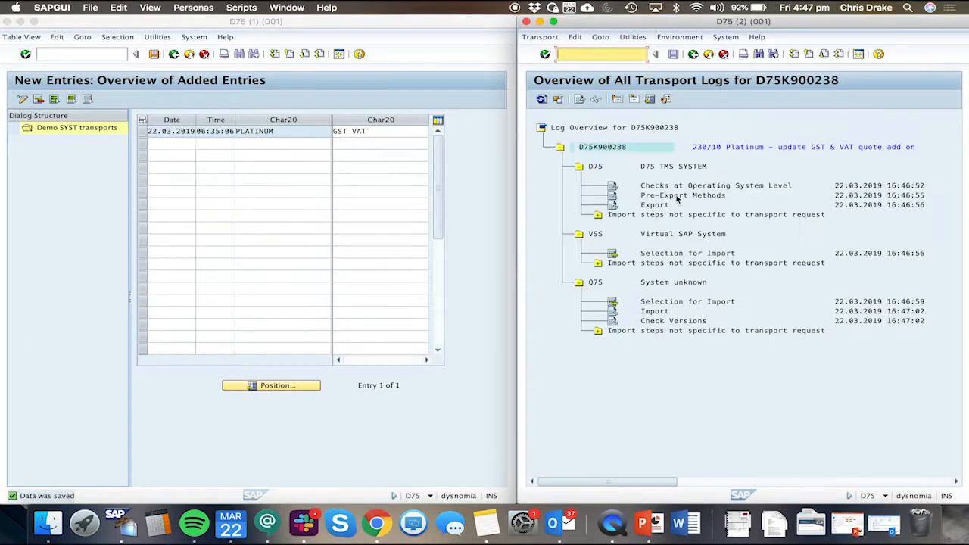
{"action": "left_click", "coordinate": [542, 99]}
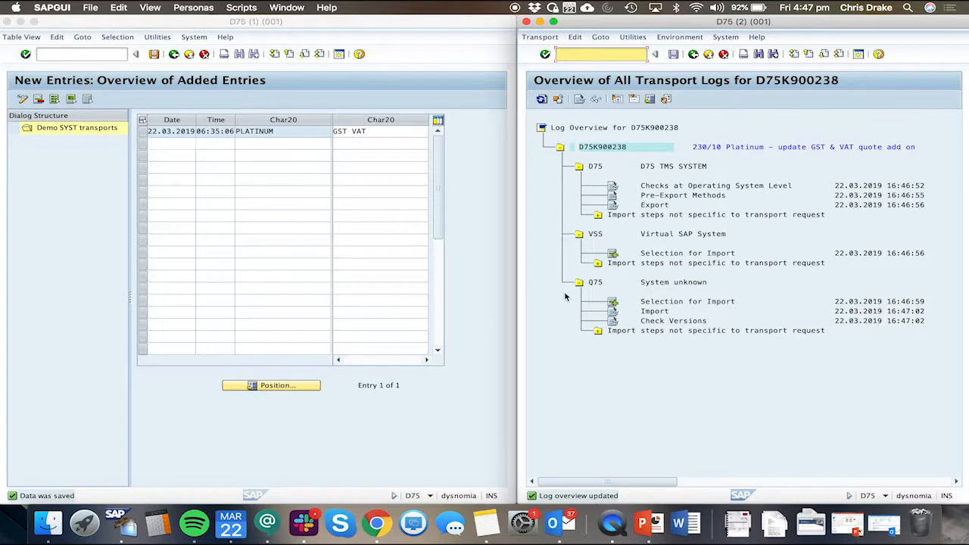
Step: Reload request 230 in Rev-Trac and open its Workflow tab
{"action": "key", "text": "super+Tab"}
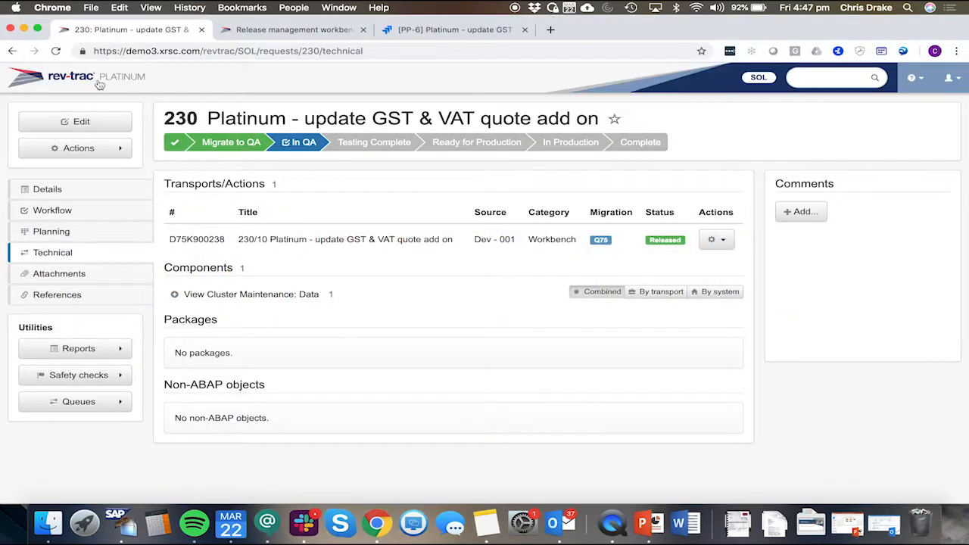
{"action": "left_click", "coordinate": [57, 51]}
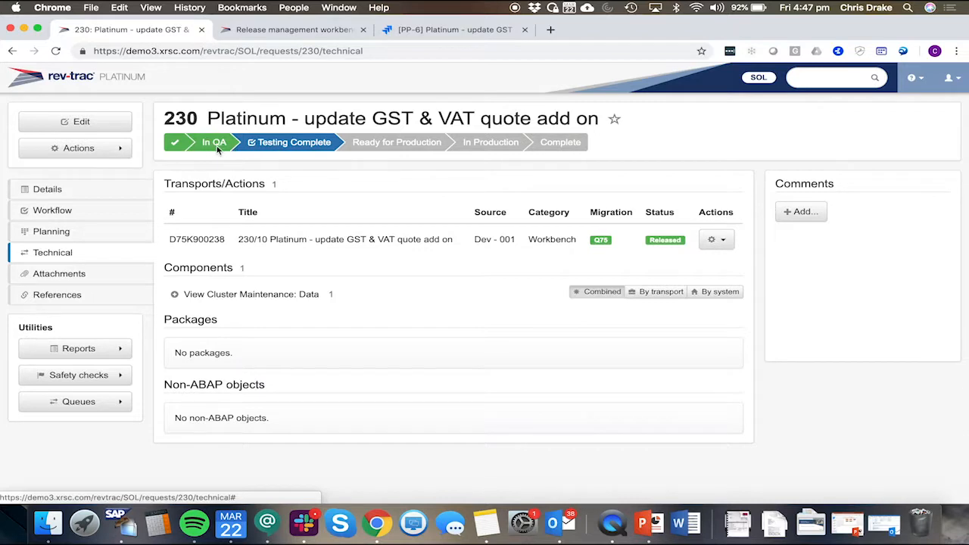
{"action": "left_click", "coordinate": [60, 213]}
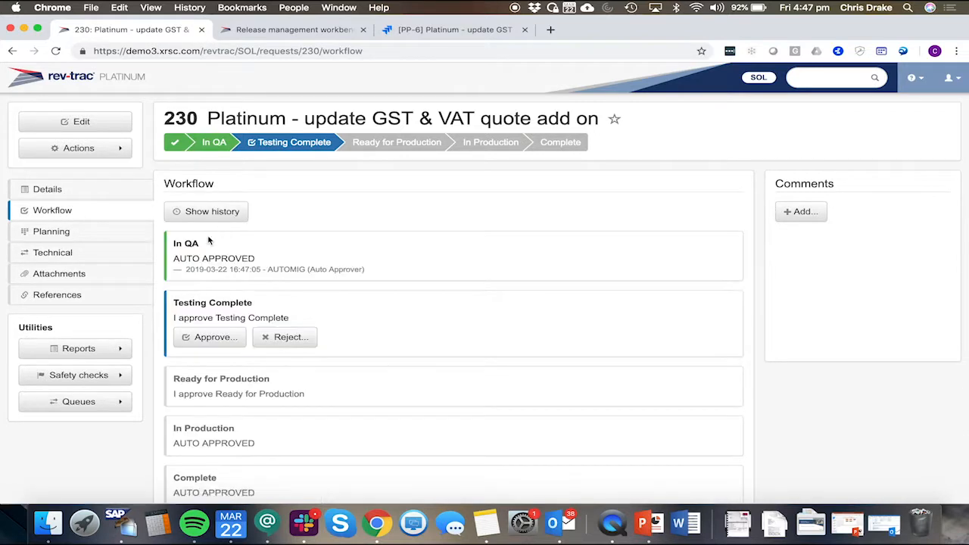
Step: Approve the Testing Complete stage for request 230, entering the account password
{"action": "left_click_drag", "start_coordinate": [270, 270], "coordinate": [386, 276]}
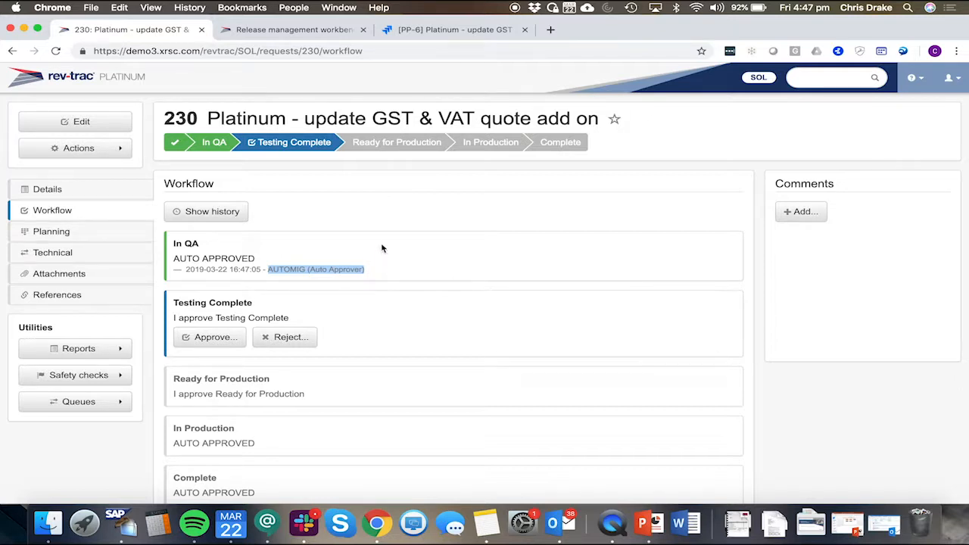
{"action": "left_click", "coordinate": [274, 143]}
{"action": "left_click", "coordinate": [422, 252]}
{"action": "type", "text": "p"}
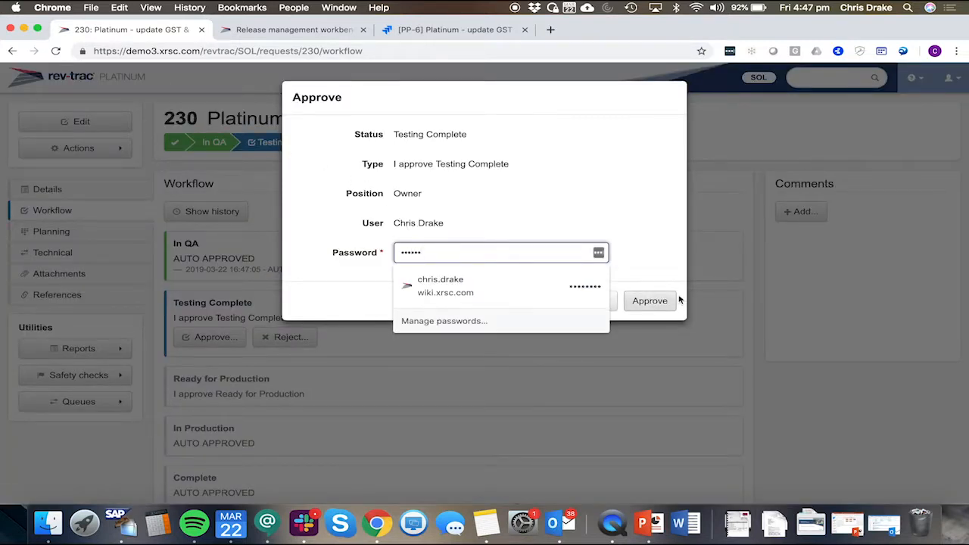
{"action": "left_click", "coordinate": [653, 300]}
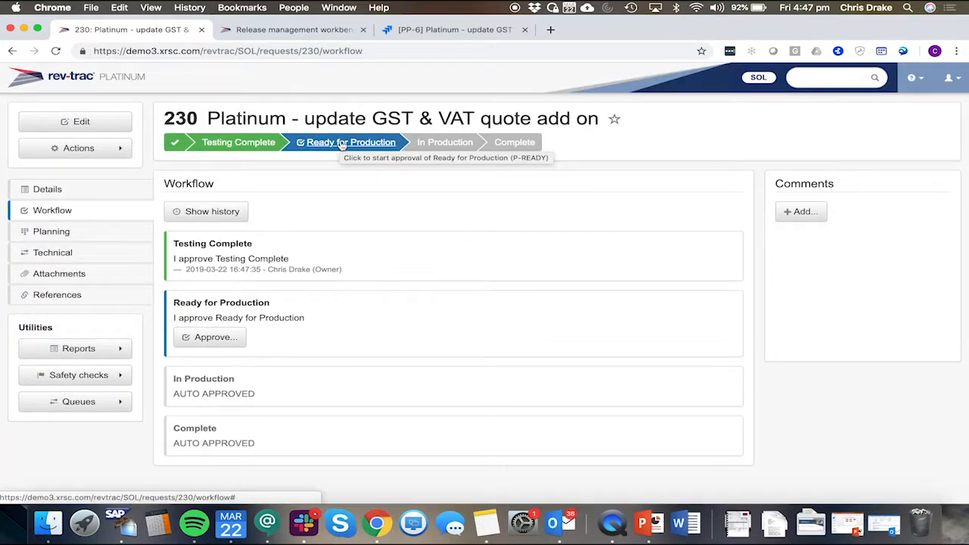
Step: Approve the Ready for Production stage for request 230 with the account password
{"action": "left_click", "coordinate": [342, 144]}
{"action": "left_click", "coordinate": [489, 252]}
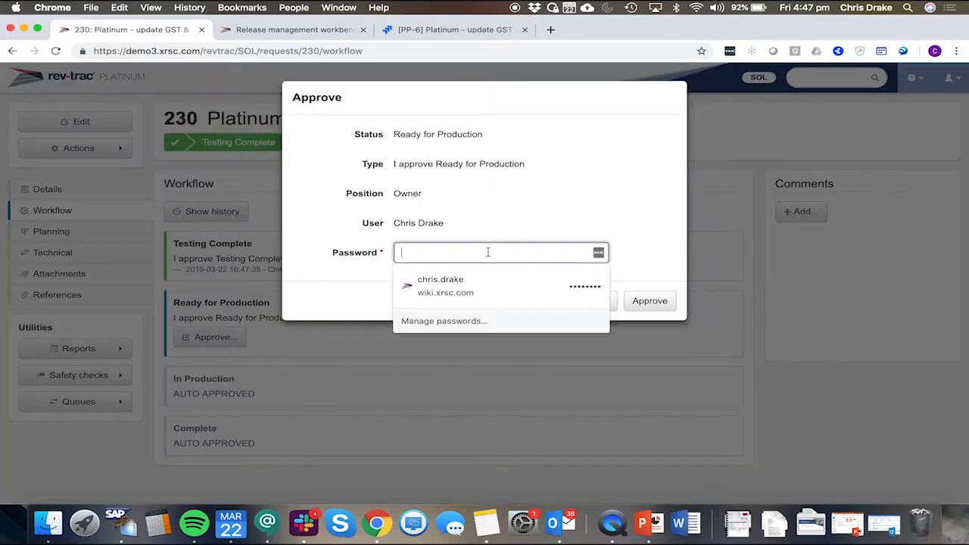
{"action": "left_click", "coordinate": [655, 301]}
Step: Reload Jira issue PP-6 and set its Fix Version/s to Project Platinum V2
{"action": "left_click", "coordinate": [429, 30]}
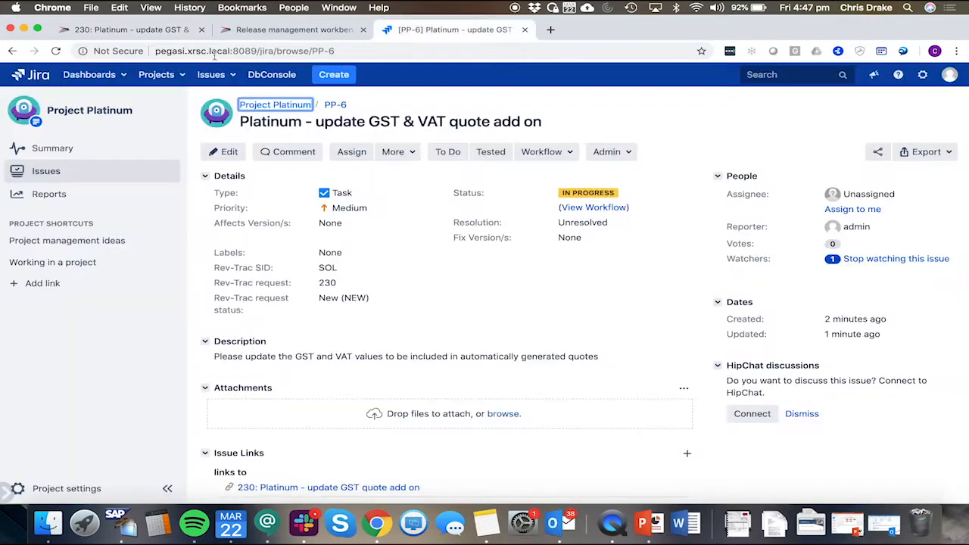
{"action": "left_click", "coordinate": [57, 53]}
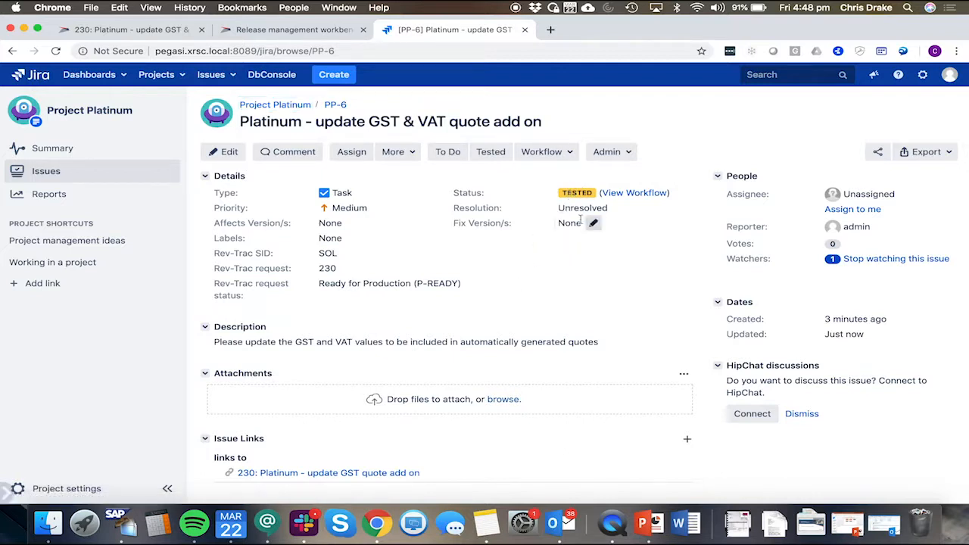
{"action": "left_click", "coordinate": [579, 222]}
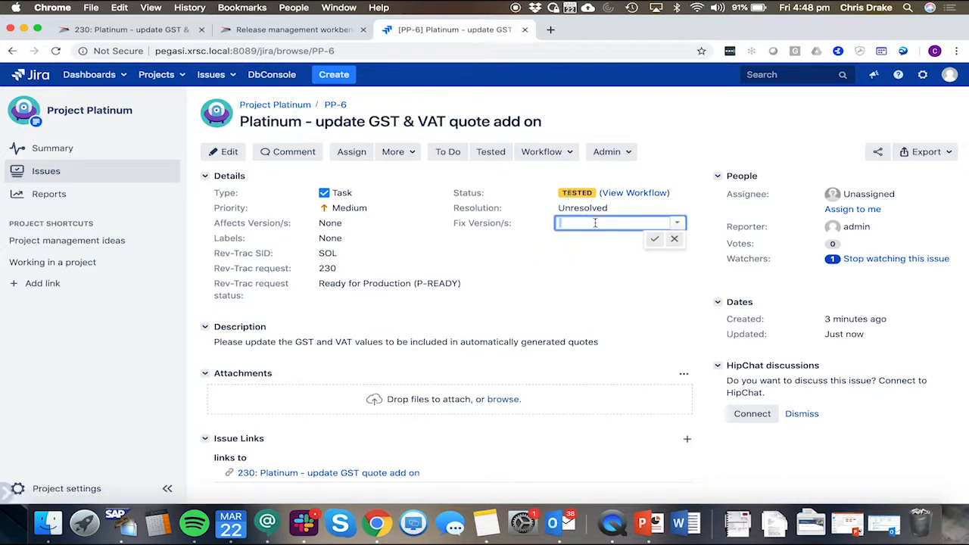
{"action": "type", "text": "Pl"}
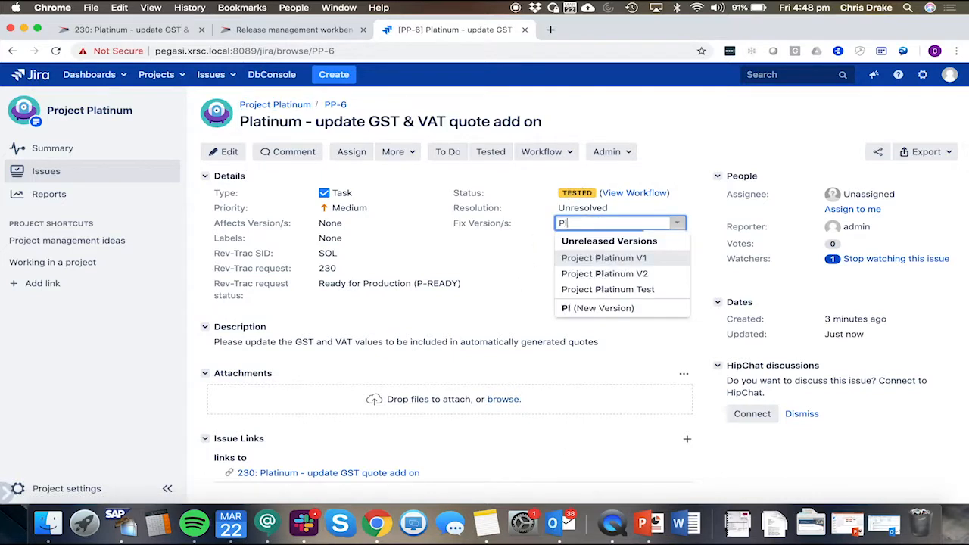
{"action": "left_click", "coordinate": [621, 277]}
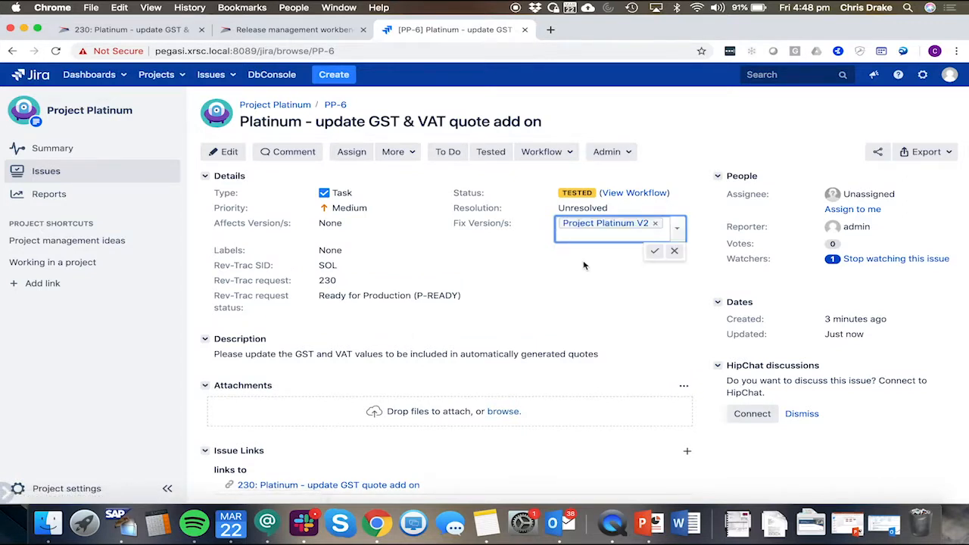
{"action": "left_click", "coordinate": [656, 254]}
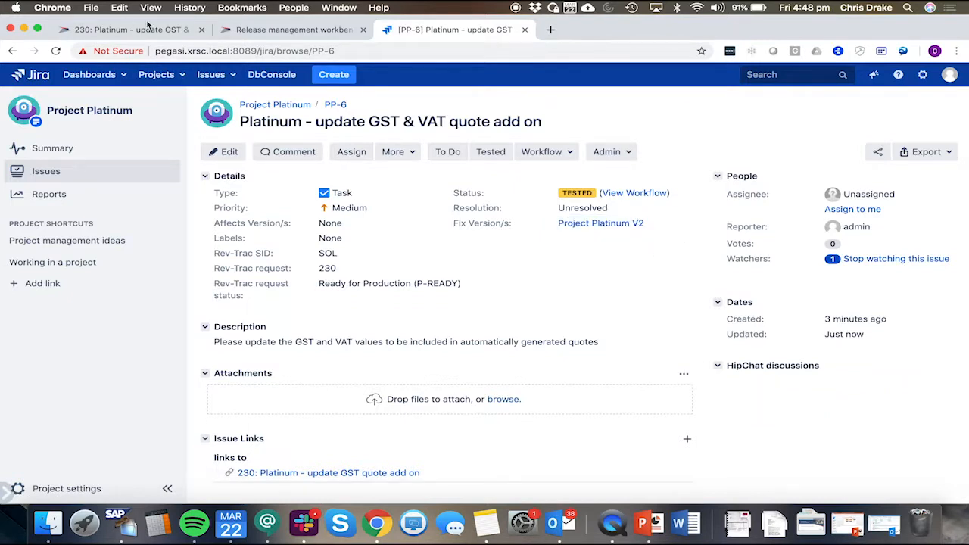
Step: In the release workbench, move request 230 from release 219 Project Platinum V2 into release 218 Project Platinum V1 and save
{"action": "left_click", "coordinate": [286, 30]}
{"action": "left_click", "coordinate": [56, 52]}
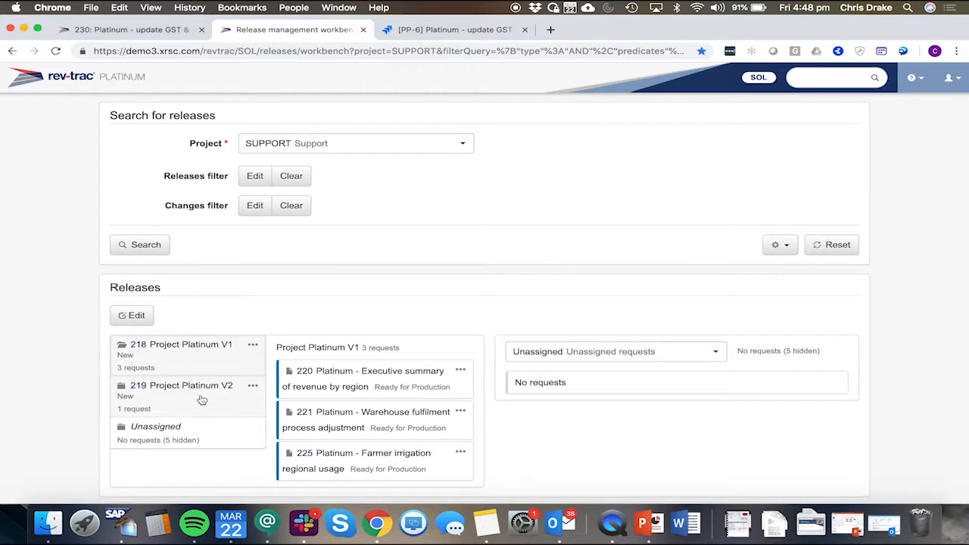
{"action": "left_click", "coordinate": [202, 400]}
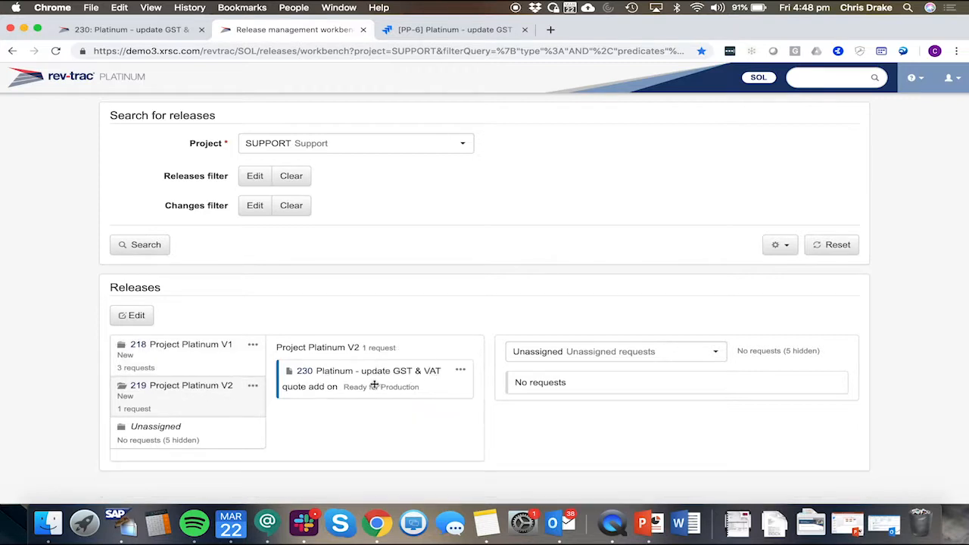
{"action": "left_click", "coordinate": [132, 315]}
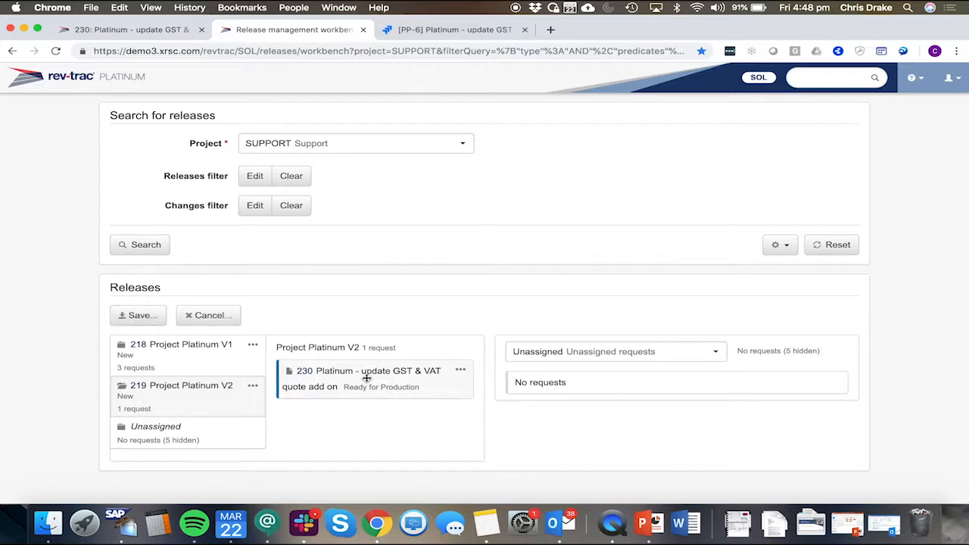
{"action": "left_click_drag", "start_coordinate": [364, 382], "coordinate": [212, 358]}
{"action": "left_click", "coordinate": [206, 360]}
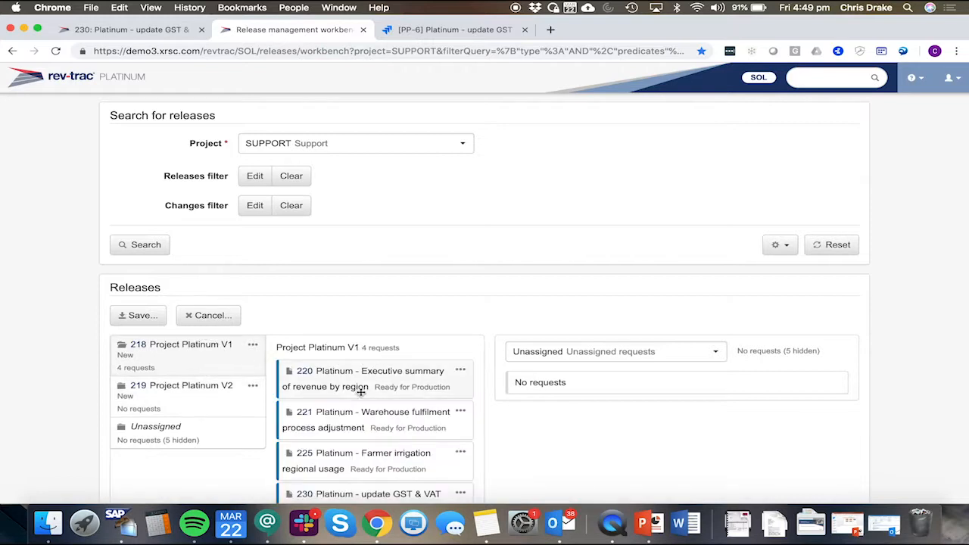
{"action": "scroll", "coordinate": [364, 390], "scroll_direction": "down", "scroll_amount": 1}
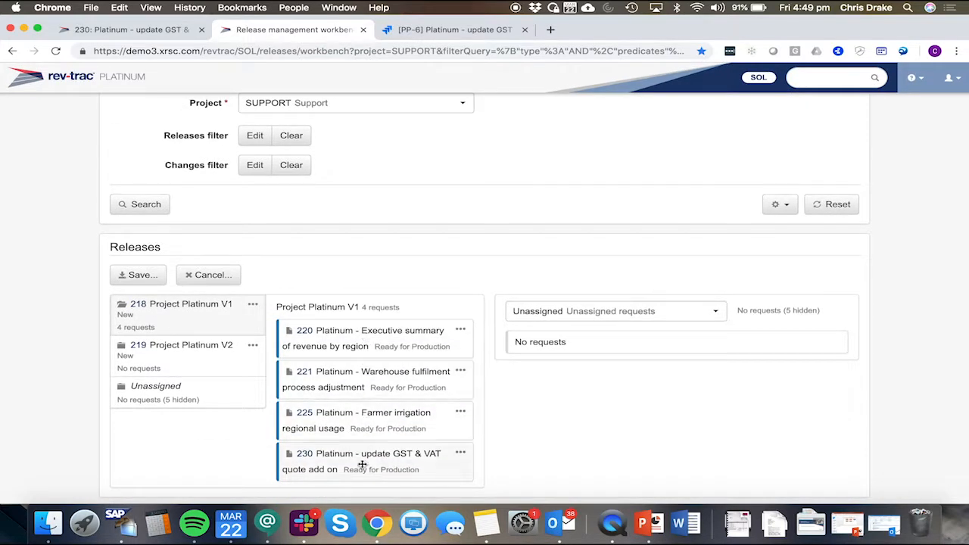
{"action": "left_click", "coordinate": [150, 284]}
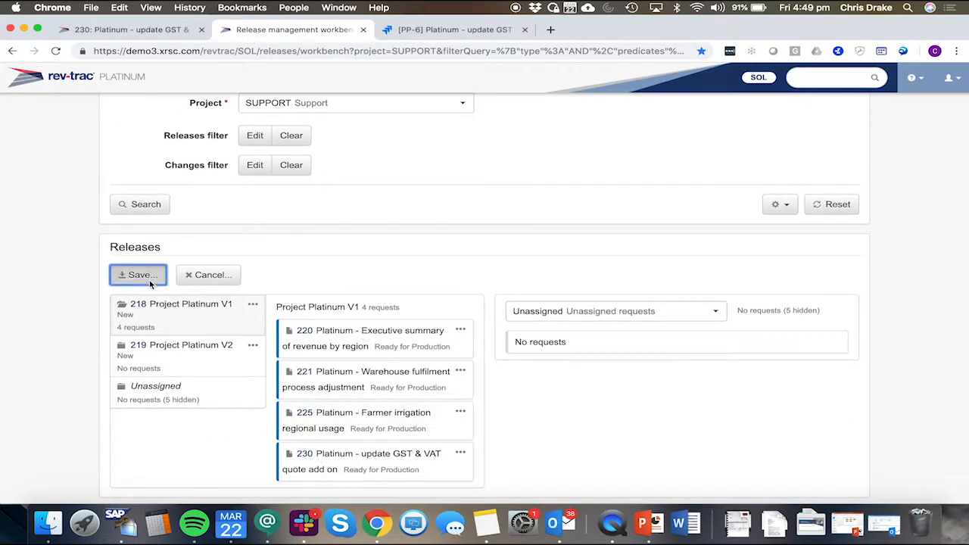
{"action": "left_click", "coordinate": [656, 292]}
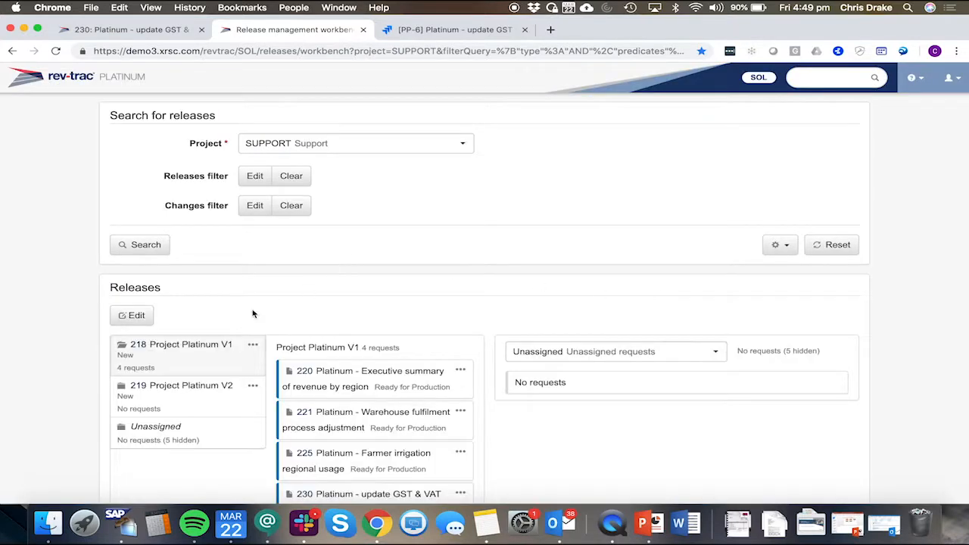
Step: Open release 218 Project Platinum V1 and review its release changes and transports
{"action": "left_click", "coordinate": [142, 347]}
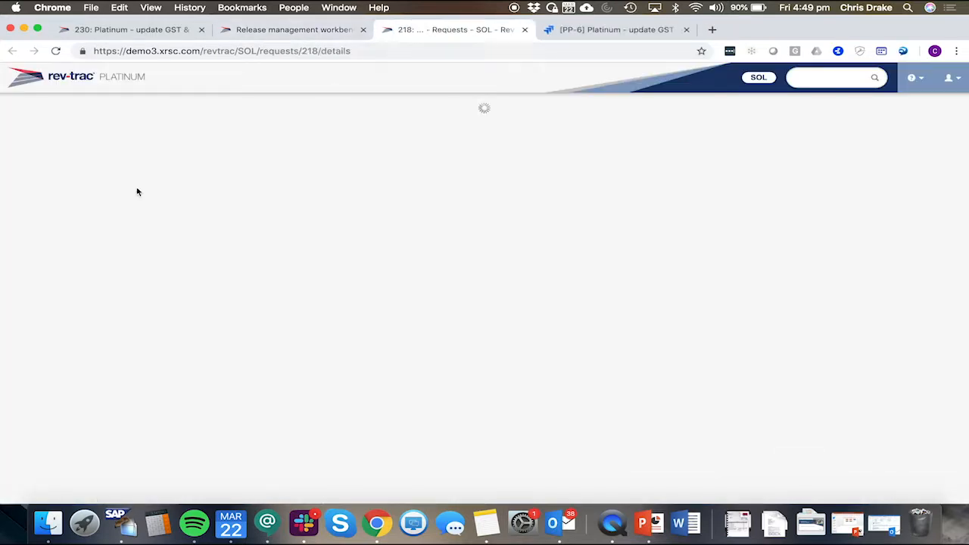
{"action": "left_click", "coordinate": [65, 234]}
{"action": "scroll", "coordinate": [444, 285], "scroll_direction": "down", "scroll_amount": 1}
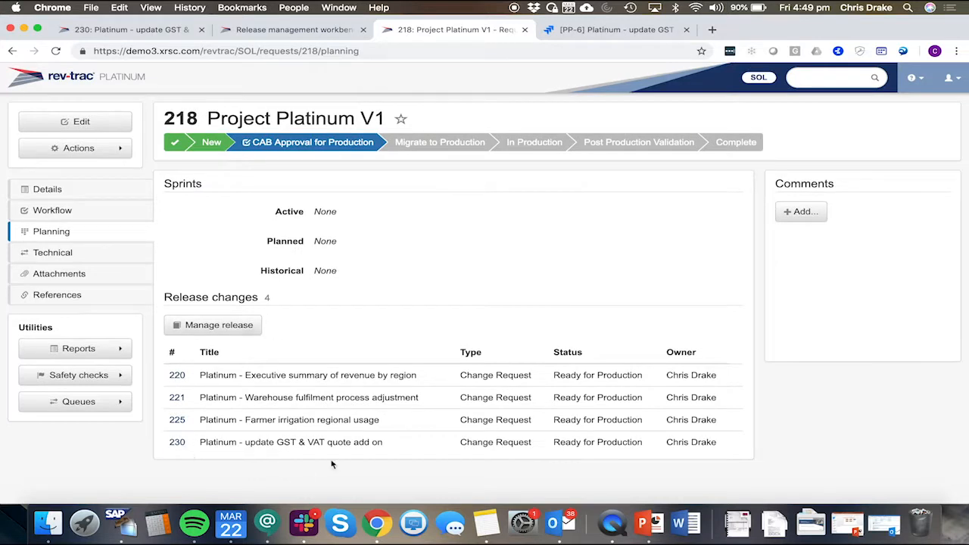
{"action": "left_click_drag", "start_coordinate": [246, 443], "coordinate": [404, 449]}
{"action": "left_click", "coordinate": [353, 440]}
{"action": "left_click", "coordinate": [55, 252]}
{"action": "scroll", "coordinate": [386, 280], "scroll_direction": "down", "scroll_amount": 2}
{"action": "scroll", "coordinate": [377, 295], "scroll_direction": "down", "scroll_amount": 1}
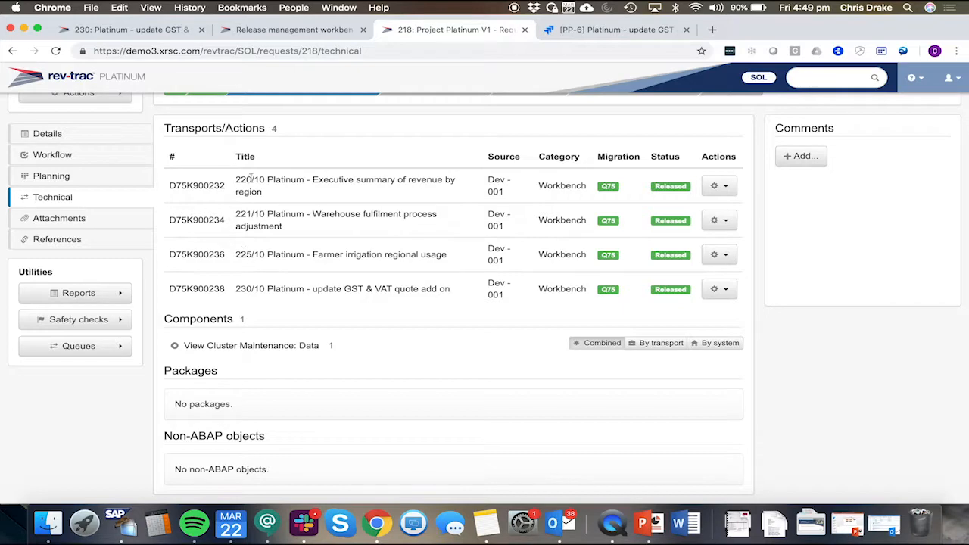
{"action": "scroll", "coordinate": [330, 214], "scroll_direction": "up", "scroll_amount": 2}
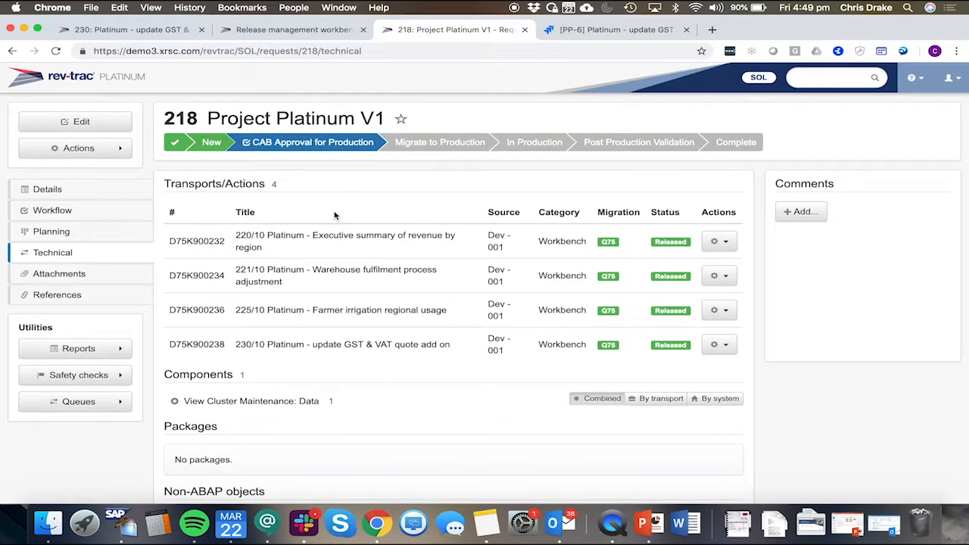
Step: Reload Jira issue PP-6 to review its Fix Version/s, then return to release 218
{"action": "left_click", "coordinate": [599, 36]}
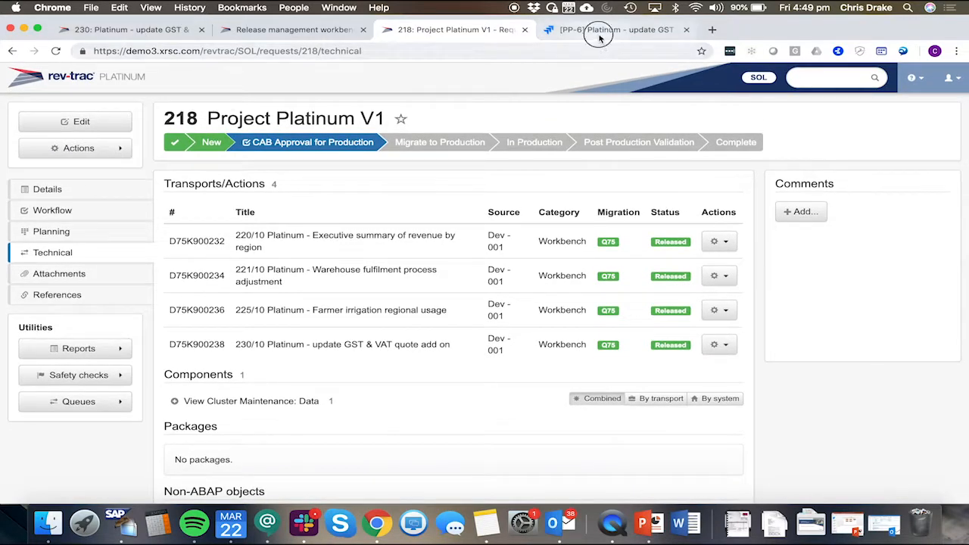
{"action": "left_click", "coordinate": [50, 51]}
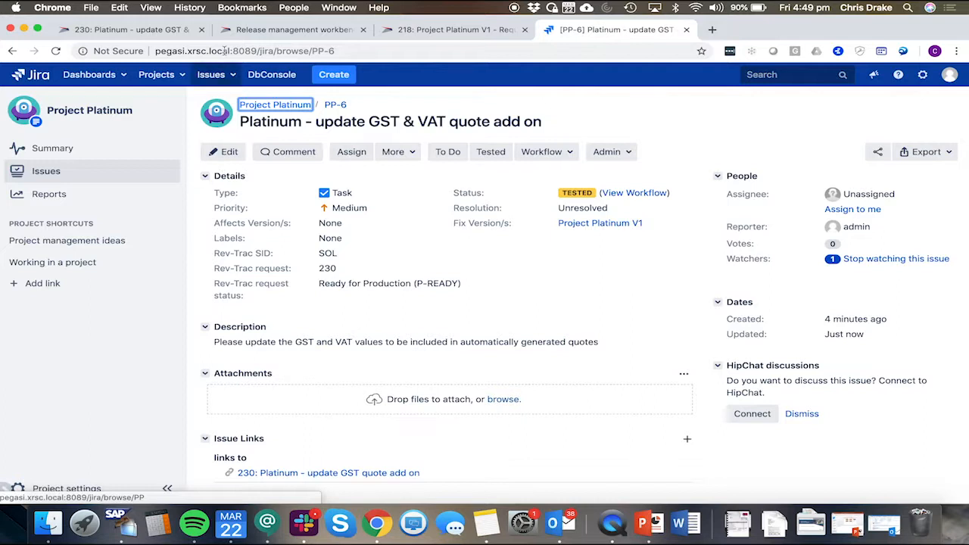
{"action": "left_click", "coordinate": [261, 29]}
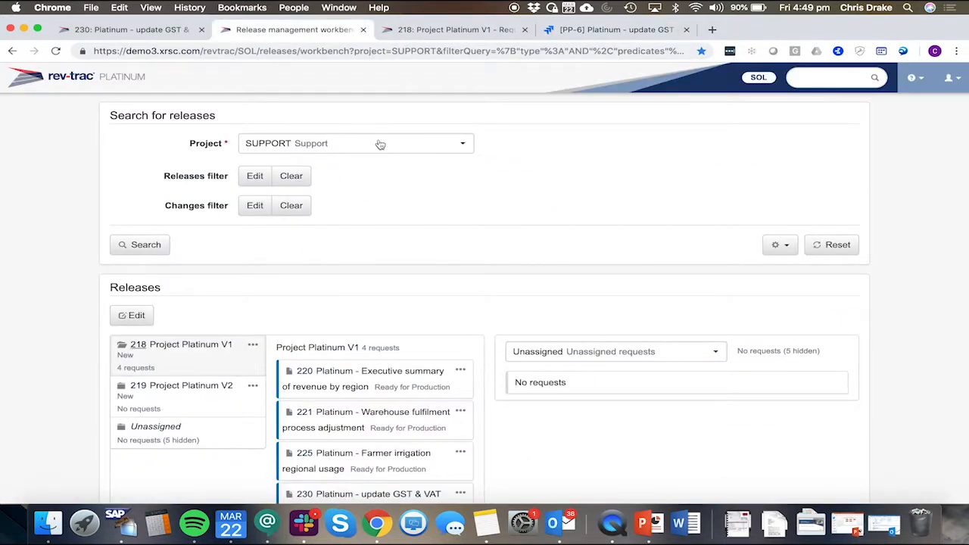
{"action": "left_click", "coordinate": [458, 32]}
Step: Approve CAB Approval for Production for release 218, entering the account password
{"action": "left_click", "coordinate": [316, 142]}
{"action": "left_click", "coordinate": [424, 251]}
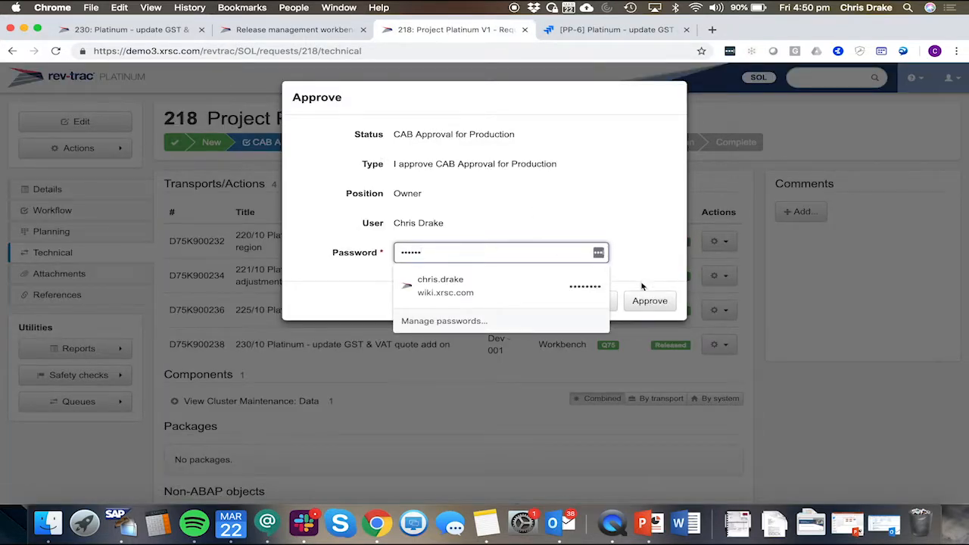
{"action": "left_click", "coordinate": [645, 301]}
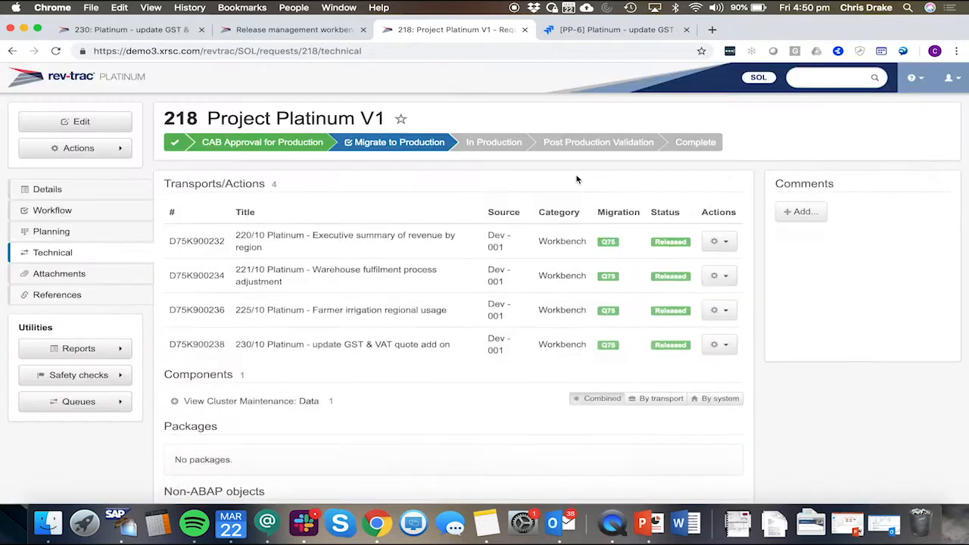
Step: Approve Migrate to Production for release 218, continuing past post-approval actions and pre-approval checks and entering the account password
{"action": "left_click", "coordinate": [412, 142]}
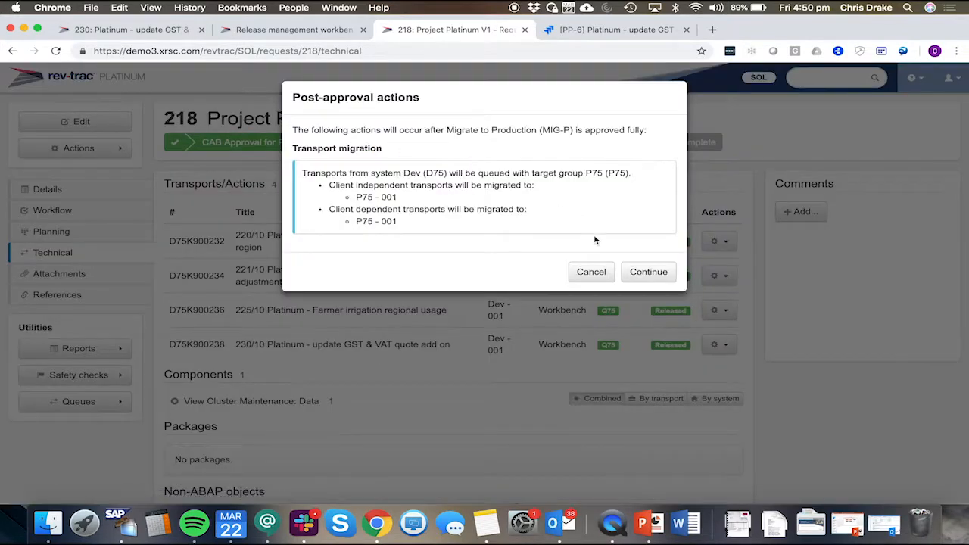
{"action": "left_click", "coordinate": [648, 272]}
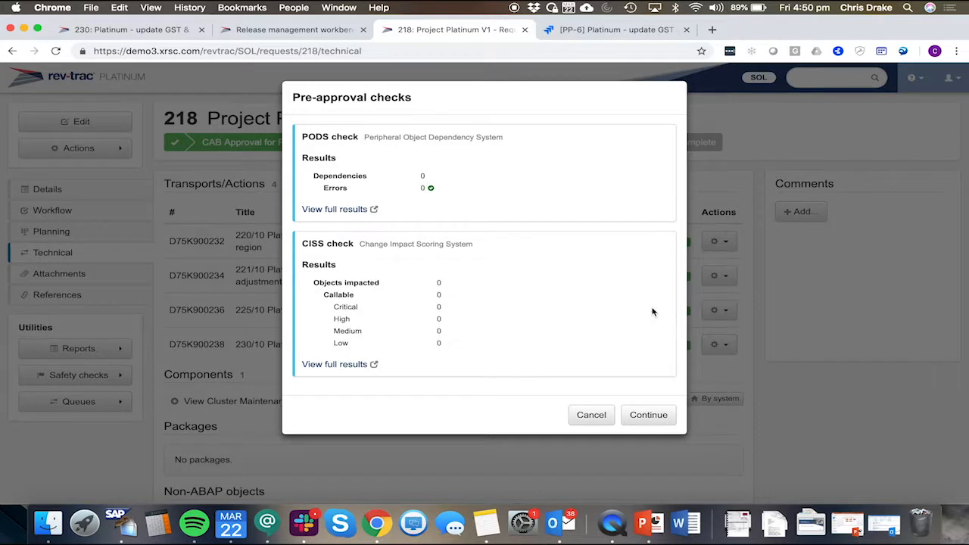
{"action": "left_click", "coordinate": [648, 353]}
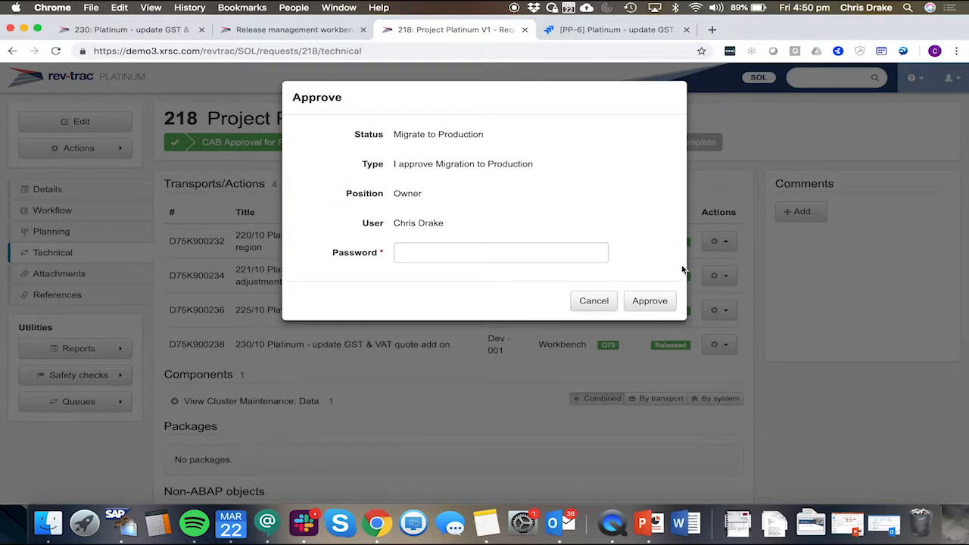
{"action": "left_click", "coordinate": [538, 255]}
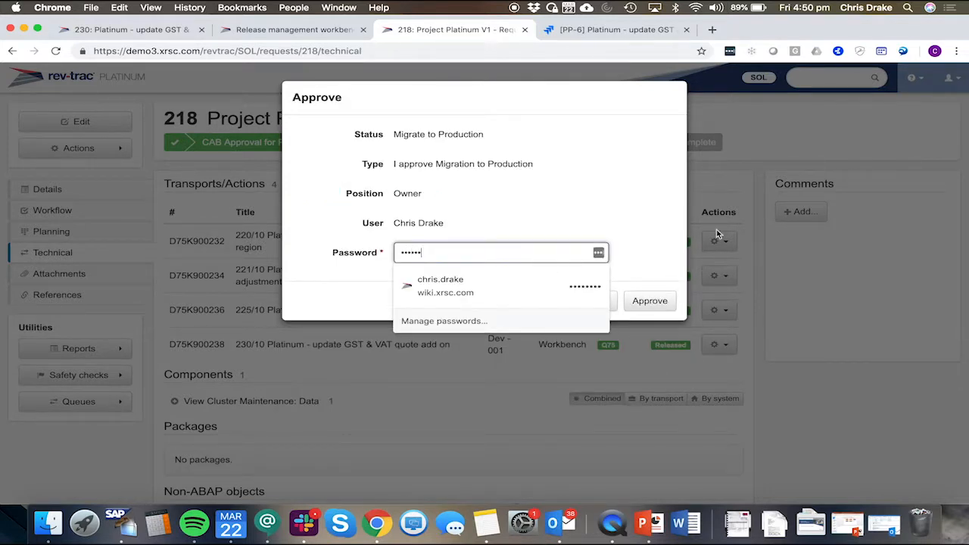
{"action": "left_click", "coordinate": [649, 301]}
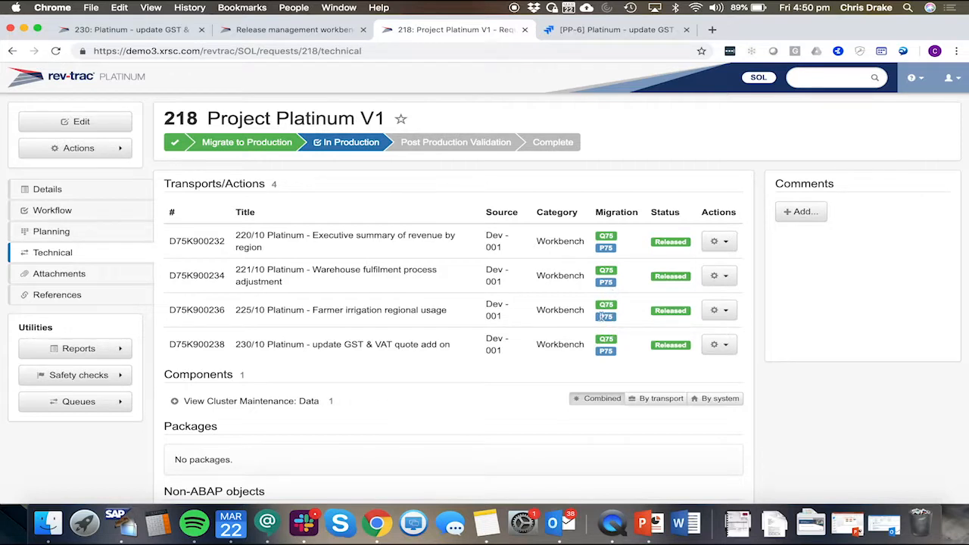
Step: Open the migration log report for release 218 and refresh it
{"action": "left_click", "coordinate": [55, 51]}
{"action": "left_click", "coordinate": [82, 356]}
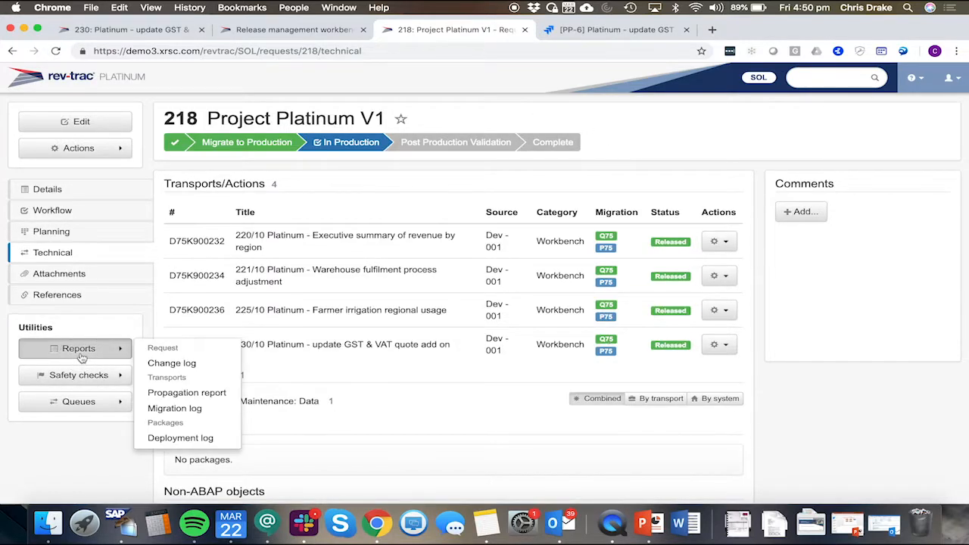
{"action": "left_click", "coordinate": [176, 409]}
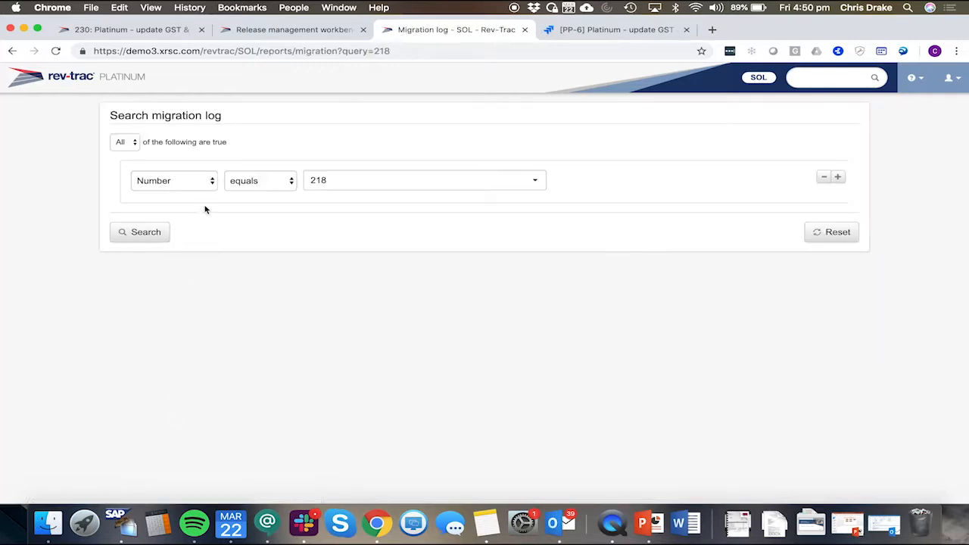
{"action": "scroll", "coordinate": [456, 182], "scroll_direction": "down", "scroll_amount": 2}
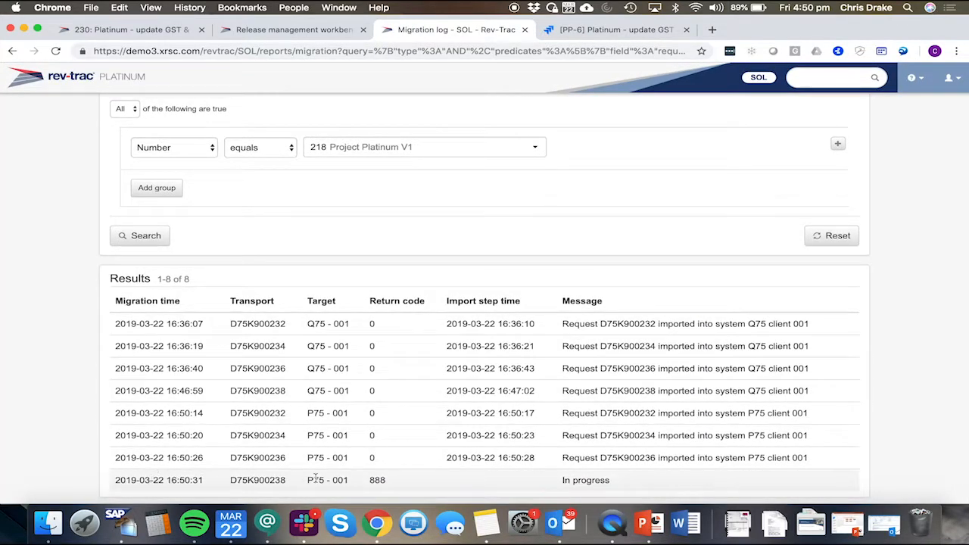
{"action": "left_click", "coordinate": [56, 51]}
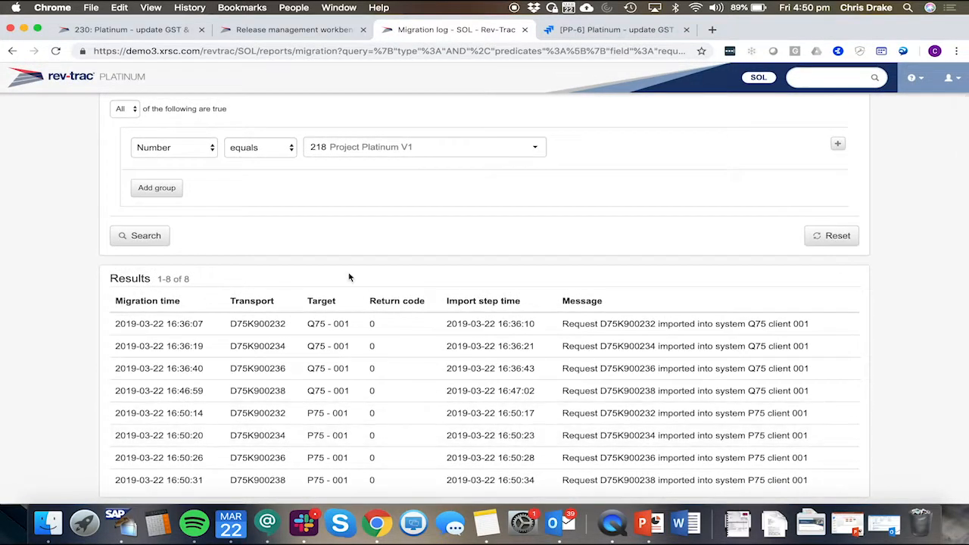
Step: Reload release 218's technical transports, then refresh the SAP transport log for D75K900238 and expand its P75 import steps
{"action": "left_click", "coordinate": [12, 52]}
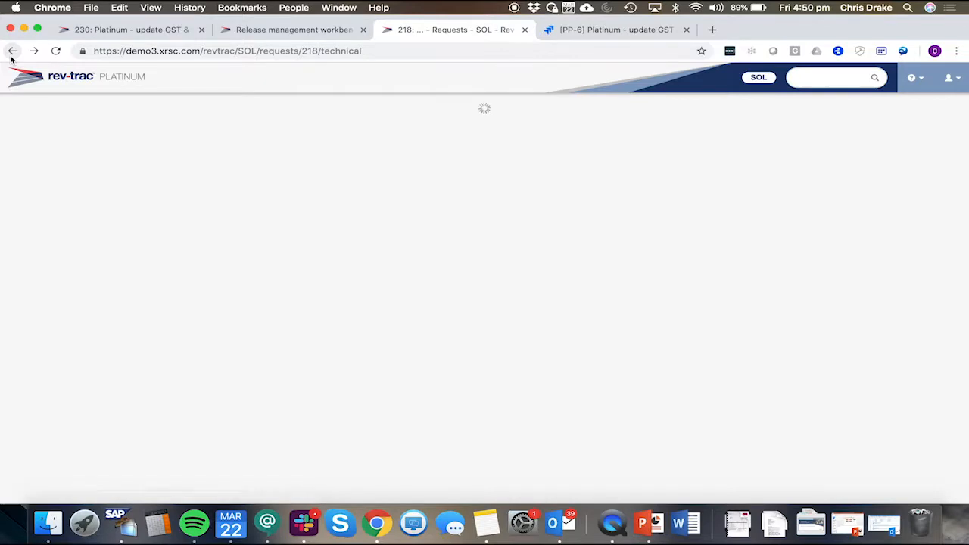
{"action": "left_click", "coordinate": [57, 53]}
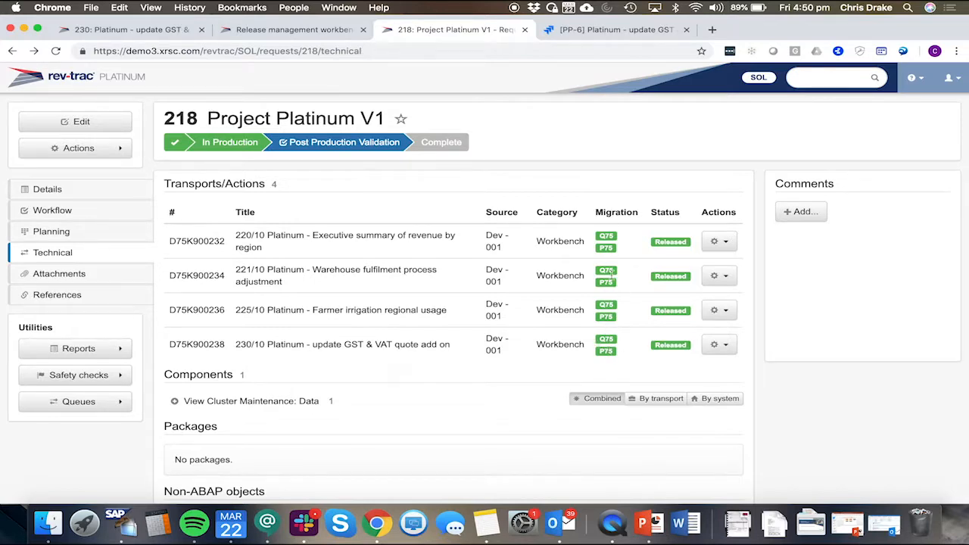
{"action": "key", "text": "super+Tab"}
{"action": "left_click", "coordinate": [544, 100]}
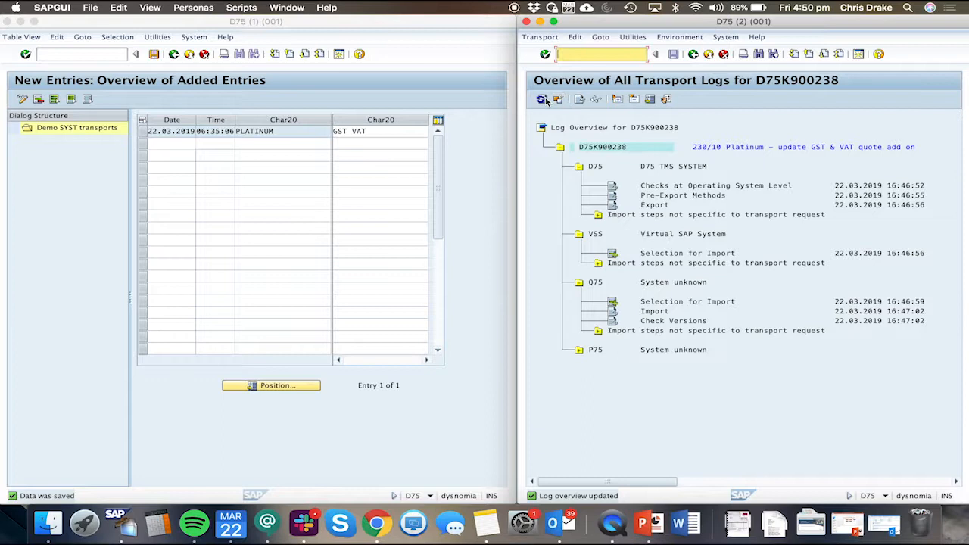
{"action": "left_click", "coordinate": [580, 353]}
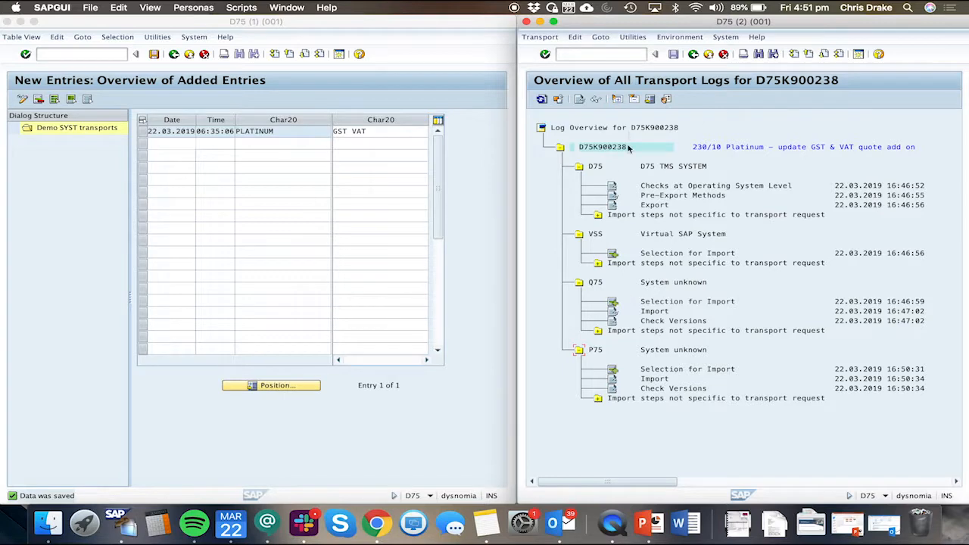
Step: Reload the release management workbench and review the request statuses under release 218 Project Platinum V1
{"action": "key", "text": "super+Tab"}
{"action": "left_click", "coordinate": [251, 30]}
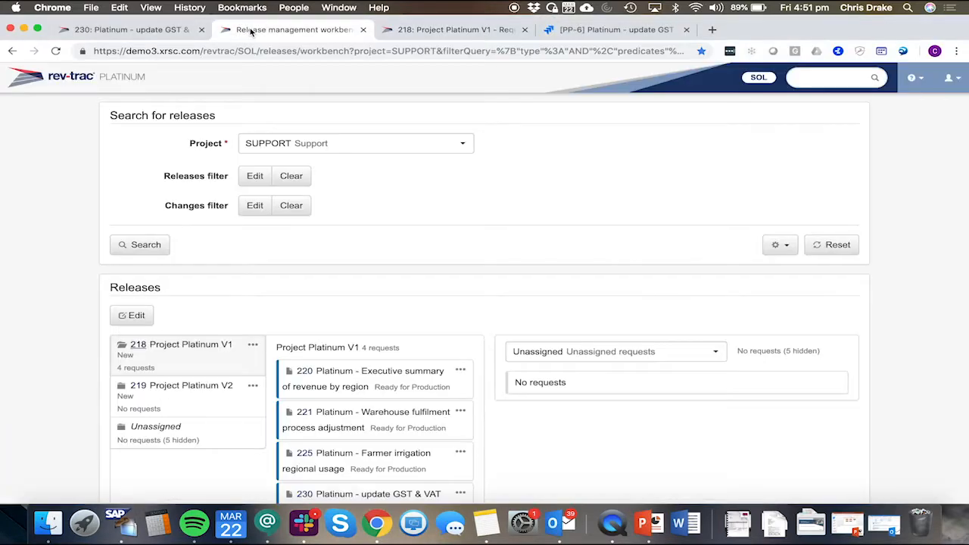
{"action": "left_click", "coordinate": [55, 51]}
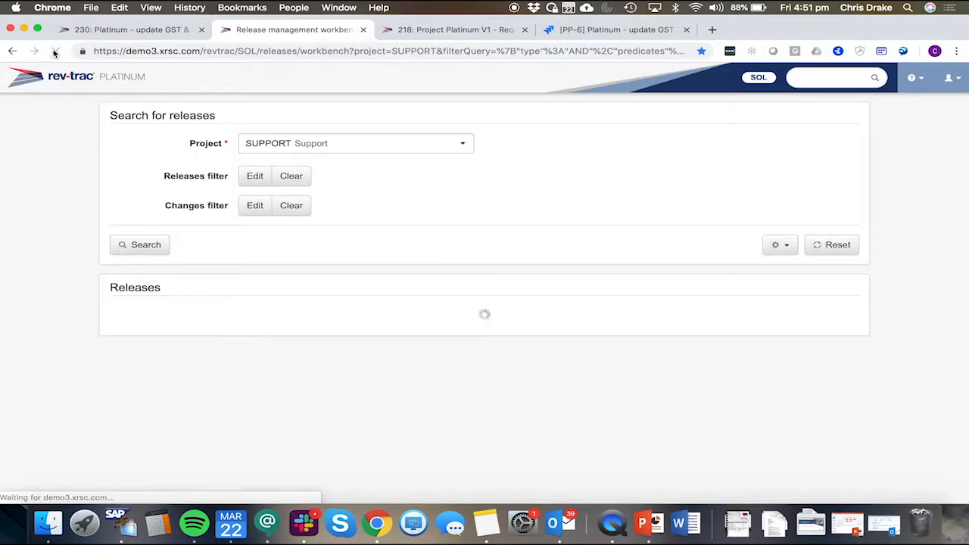
{"action": "scroll", "coordinate": [349, 337], "scroll_direction": "down", "scroll_amount": 1}
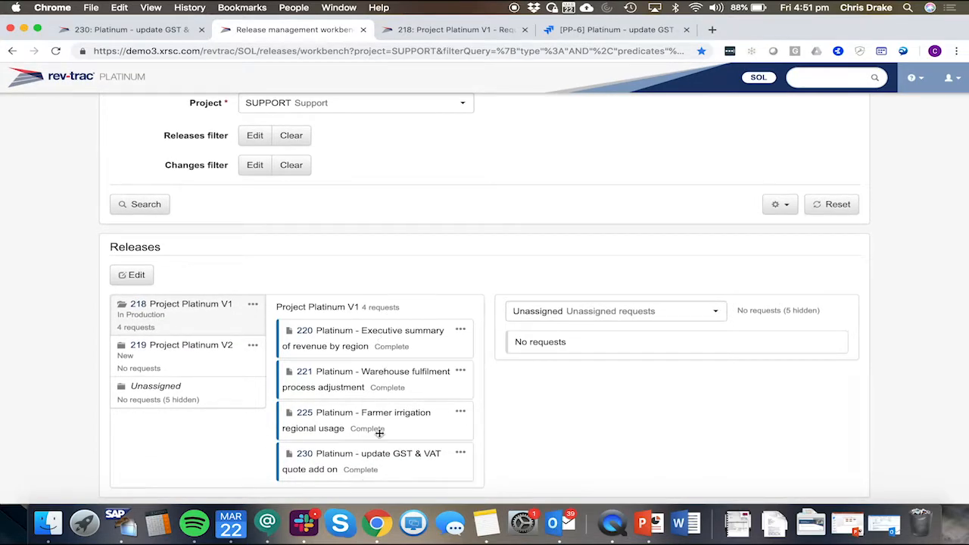
Step: Reload Jira issue PP-6 and transition it to Closed through its workflow
{"action": "left_click", "coordinate": [579, 30]}
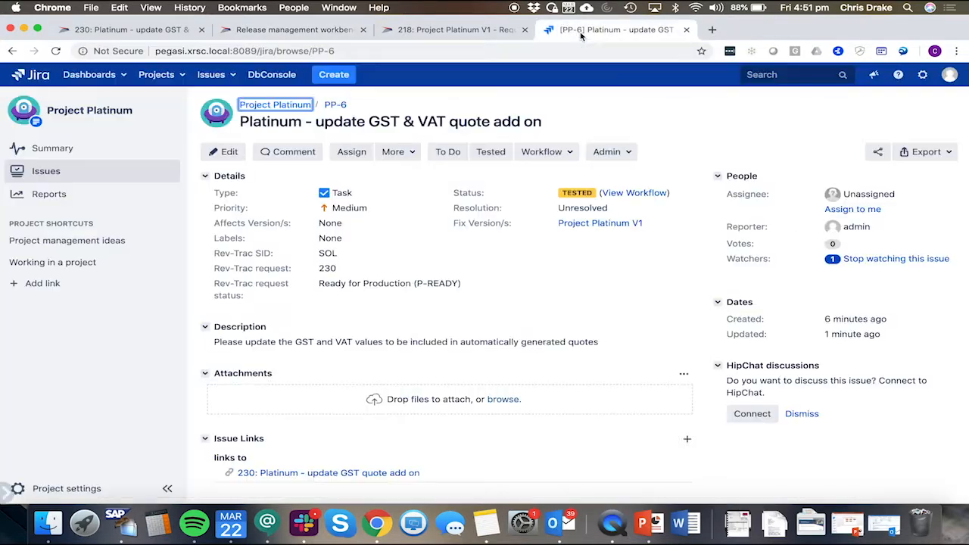
{"action": "left_click", "coordinate": [57, 51]}
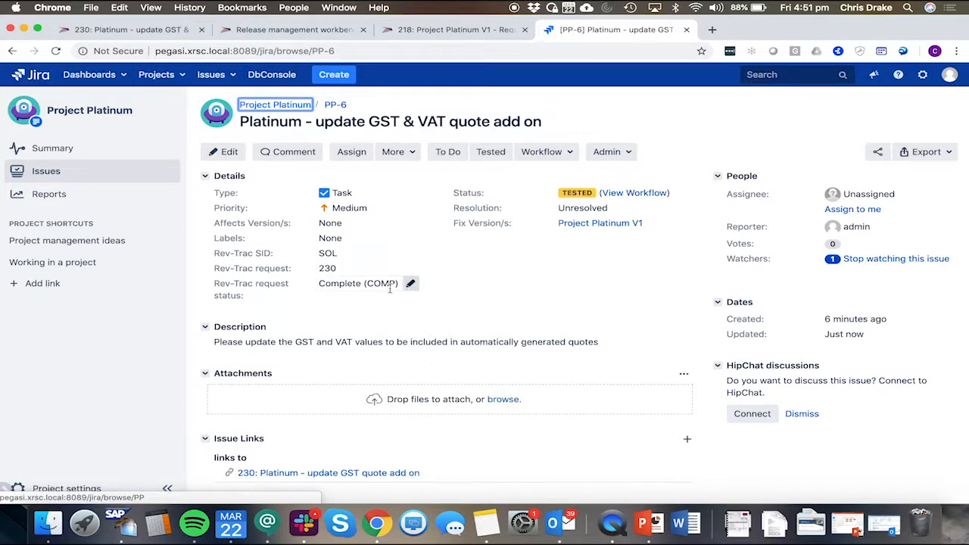
{"action": "left_click", "coordinate": [557, 152]}
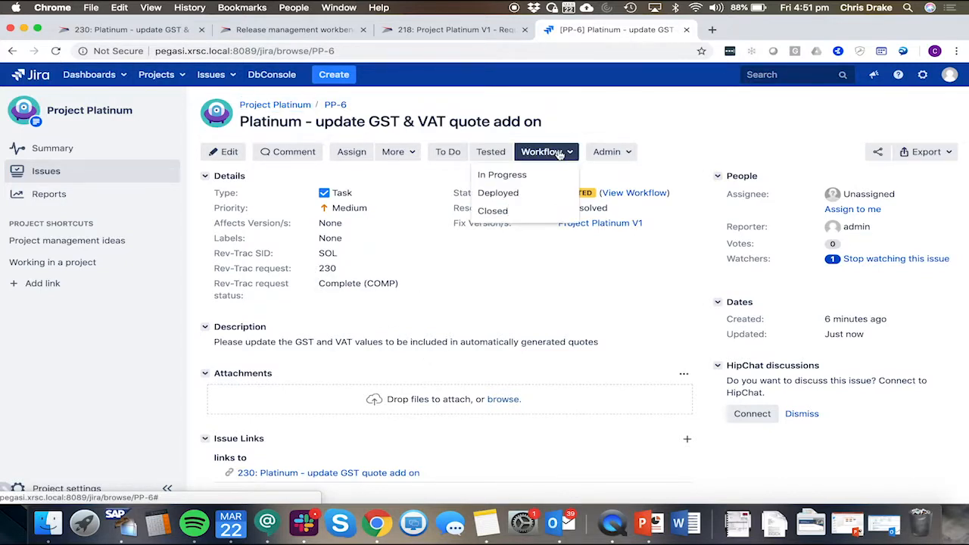
{"action": "left_click", "coordinate": [509, 211]}
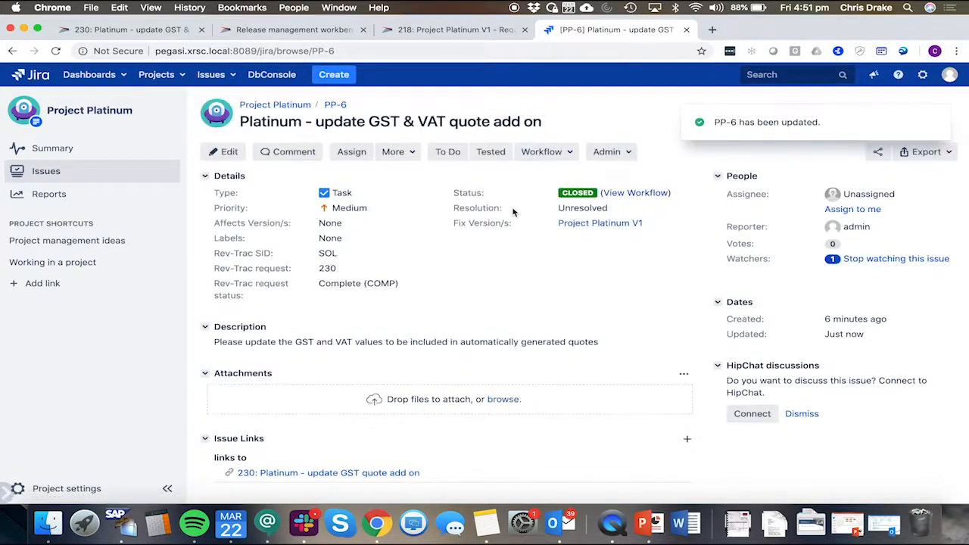